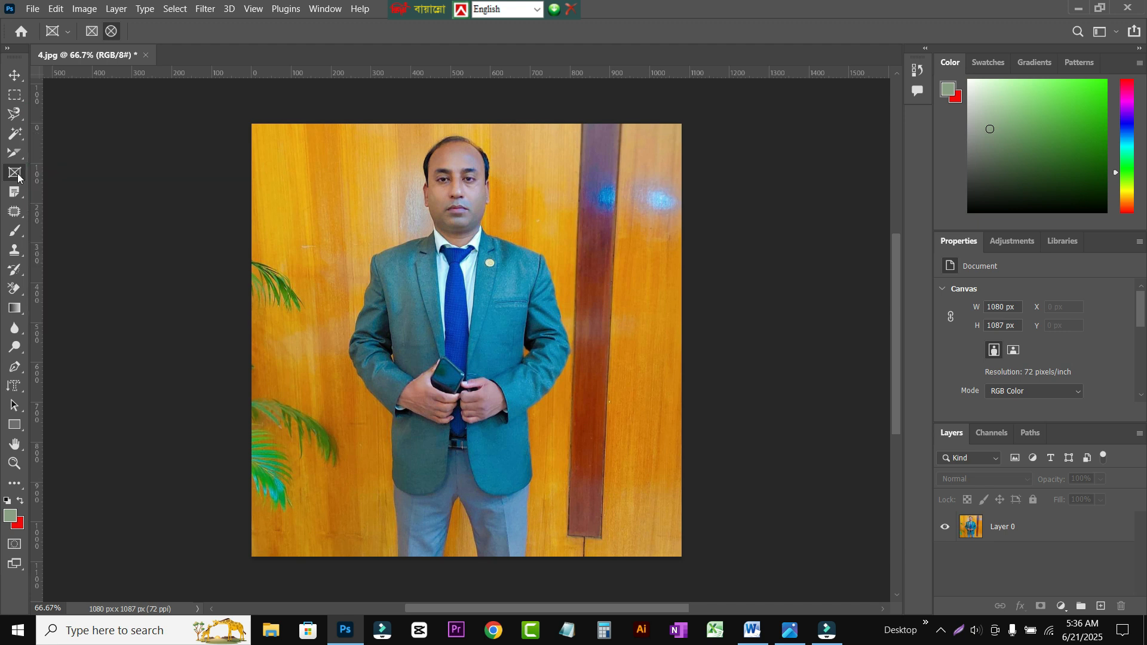
Step: Activate the Frame tool and set it to create rectangular frames
click(13, 76)
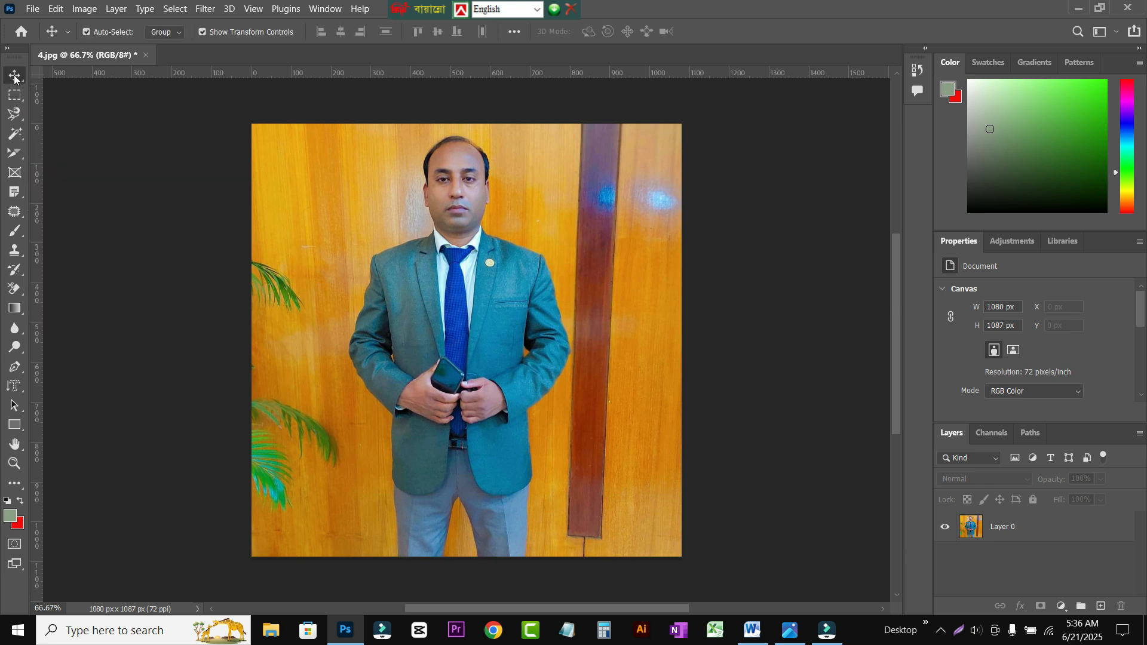
click(20, 174)
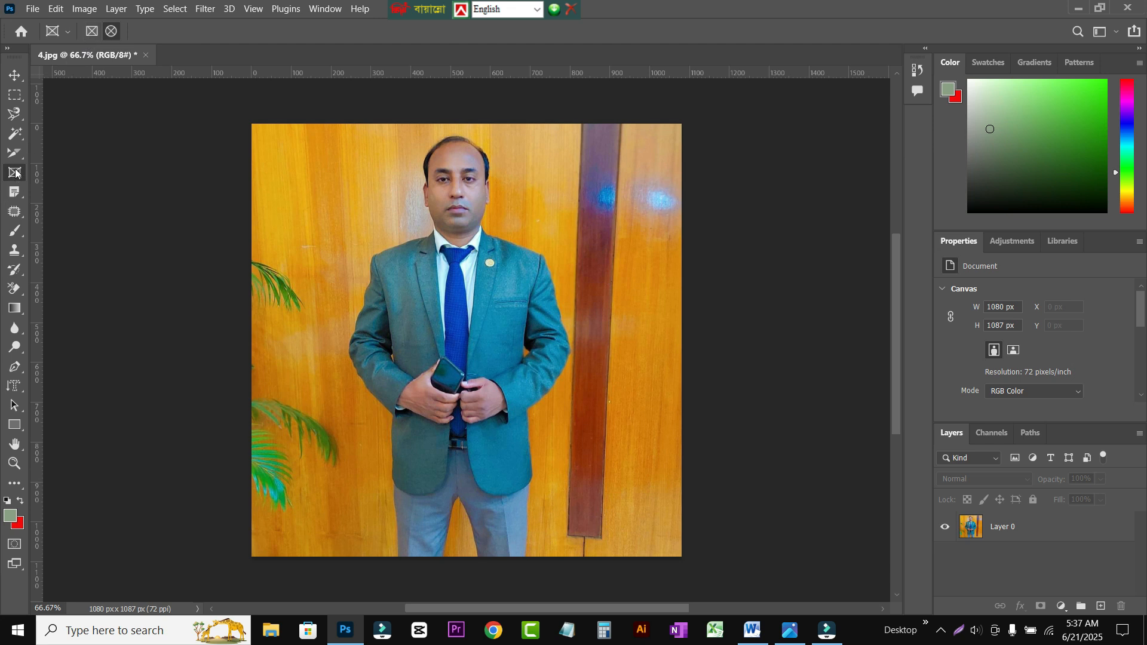
click(92, 31)
Step: Place the embedded image "ChatGPT Image Jun 20, 2025, 06_31_30 AM" from the Flowers folder on Local Disk (E:)
click(32, 9)
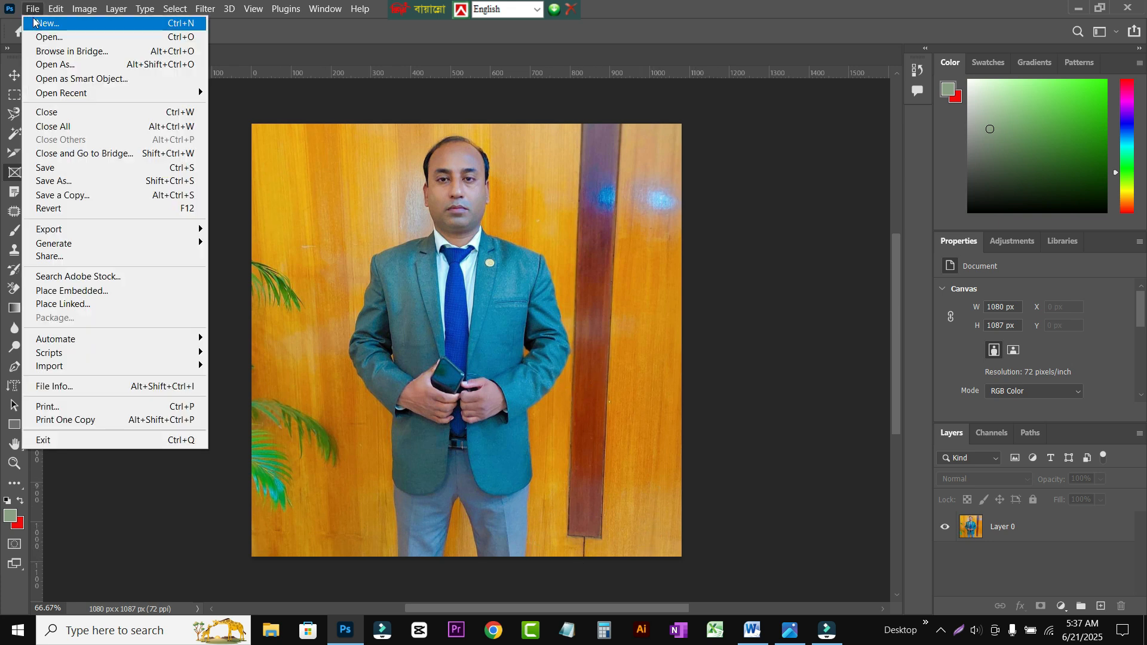
click(51, 292)
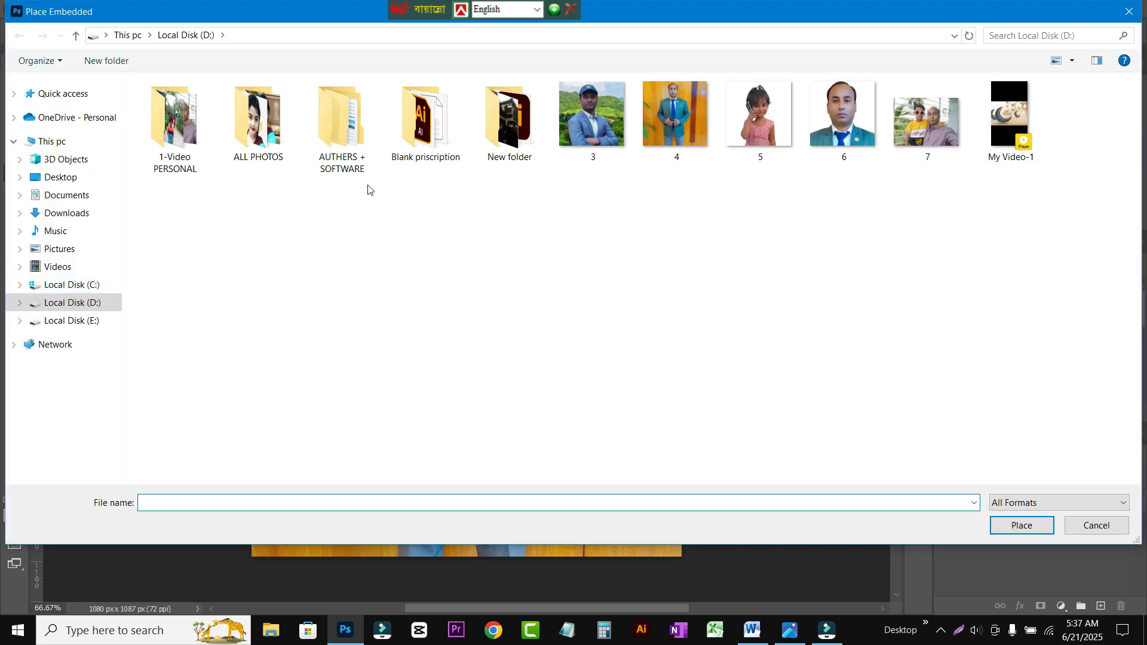
click(69, 305)
click(71, 319)
double_click(874, 98)
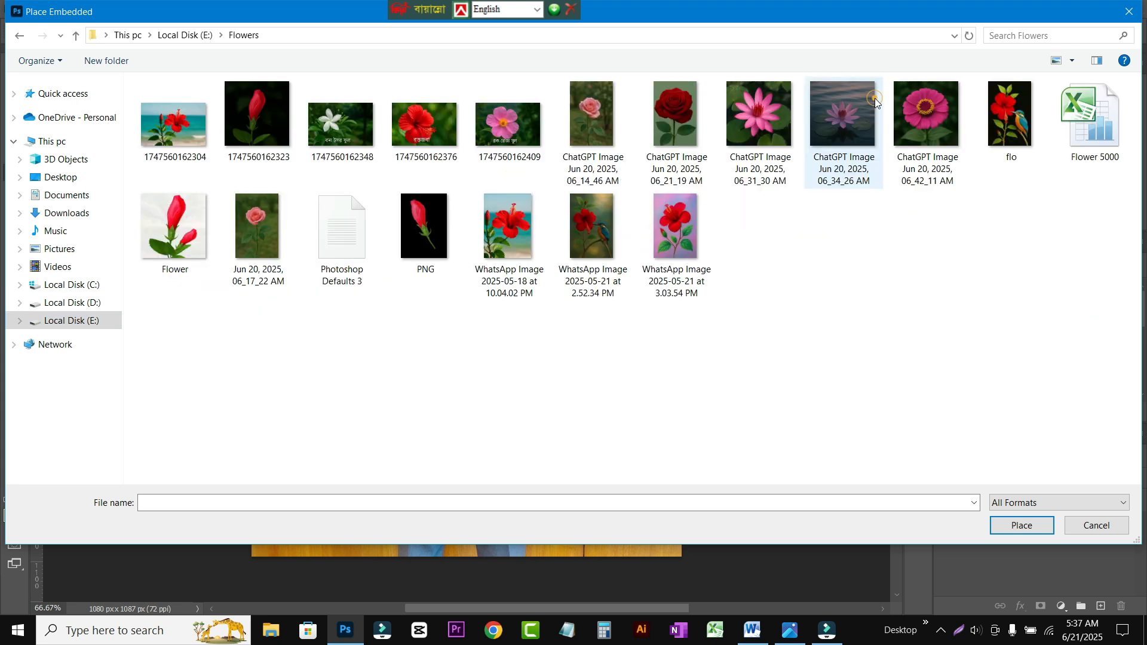
click(758, 102)
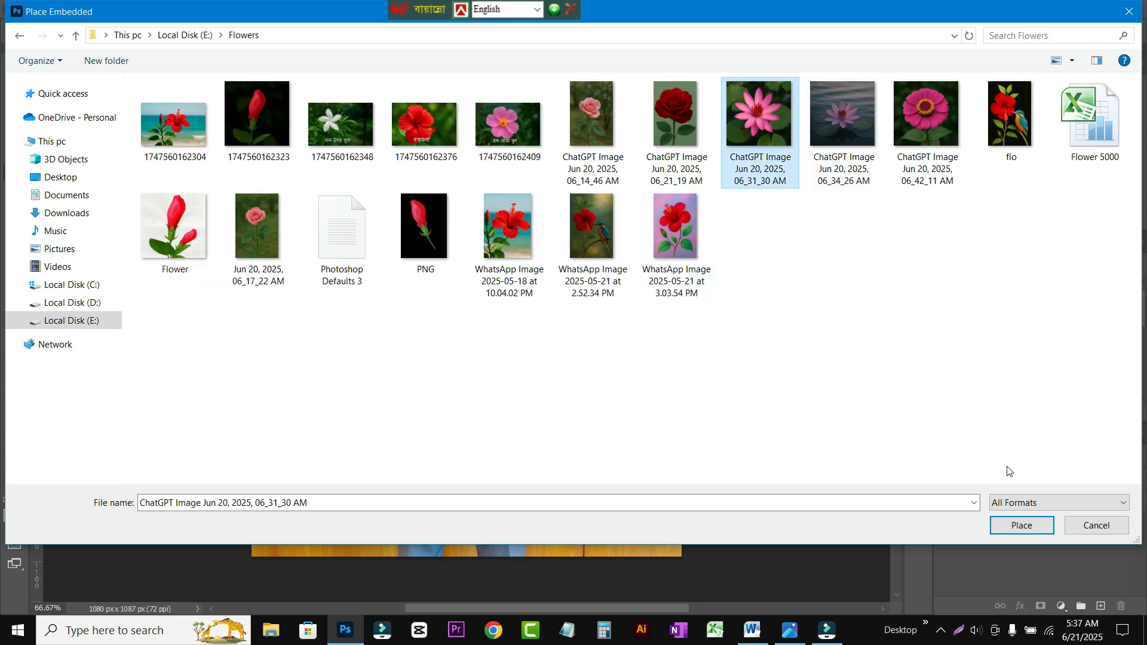
click(1021, 525)
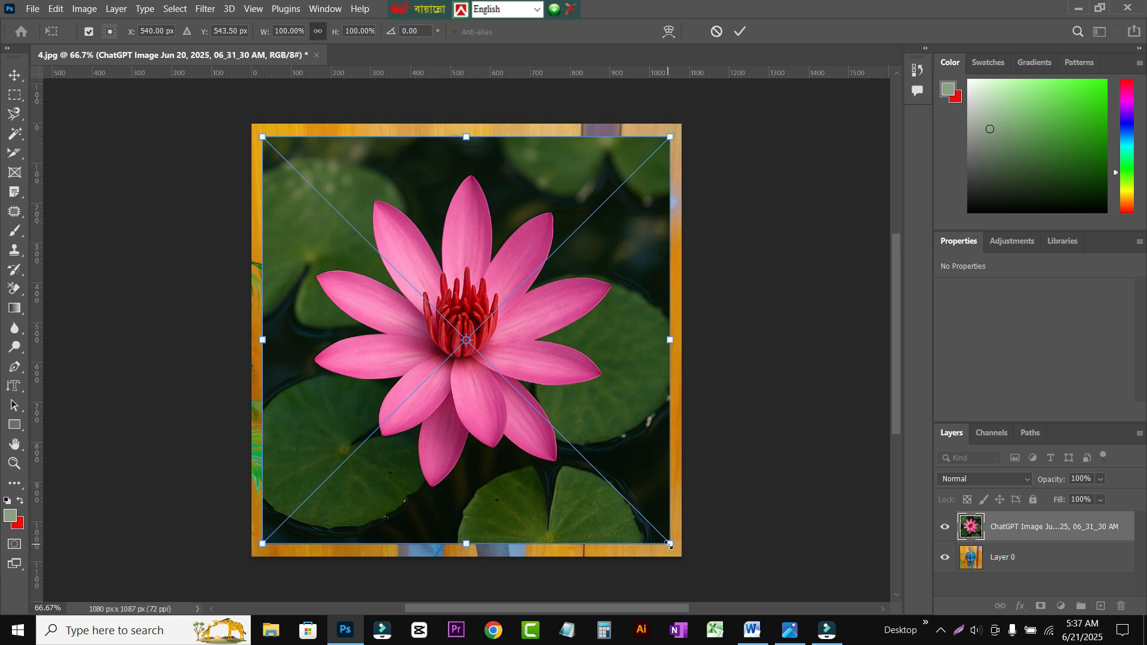
Step: Scale the placed flower image to about 52%, position it over the man's torso, and commit the transform
drag(668, 538, 538, 413)
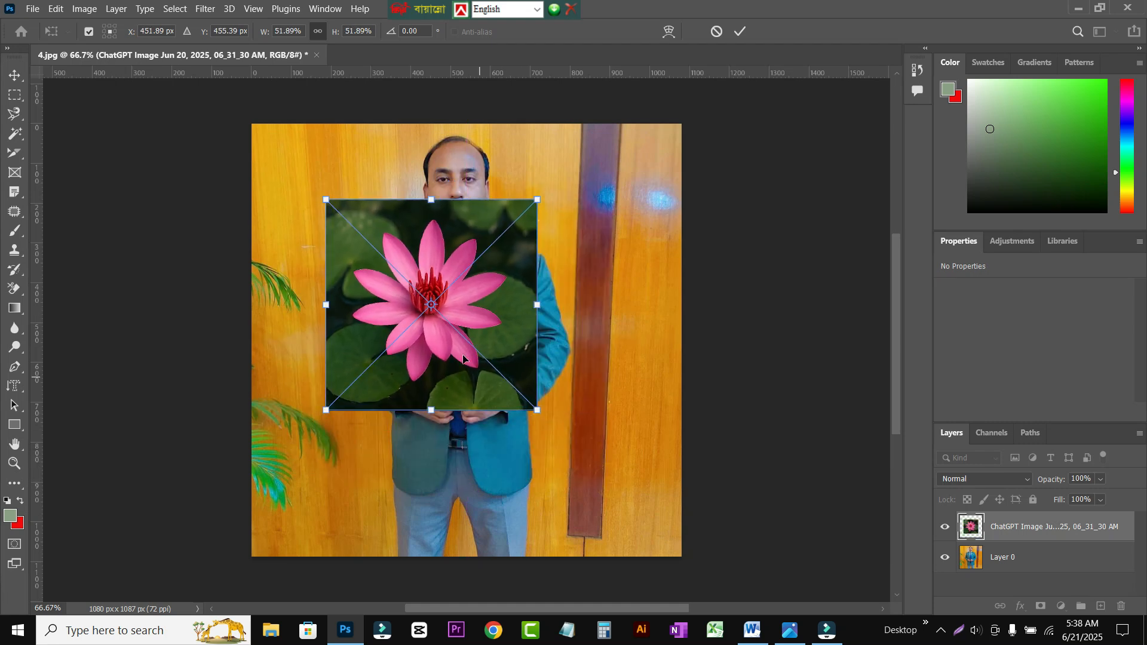
drag(471, 371, 493, 411)
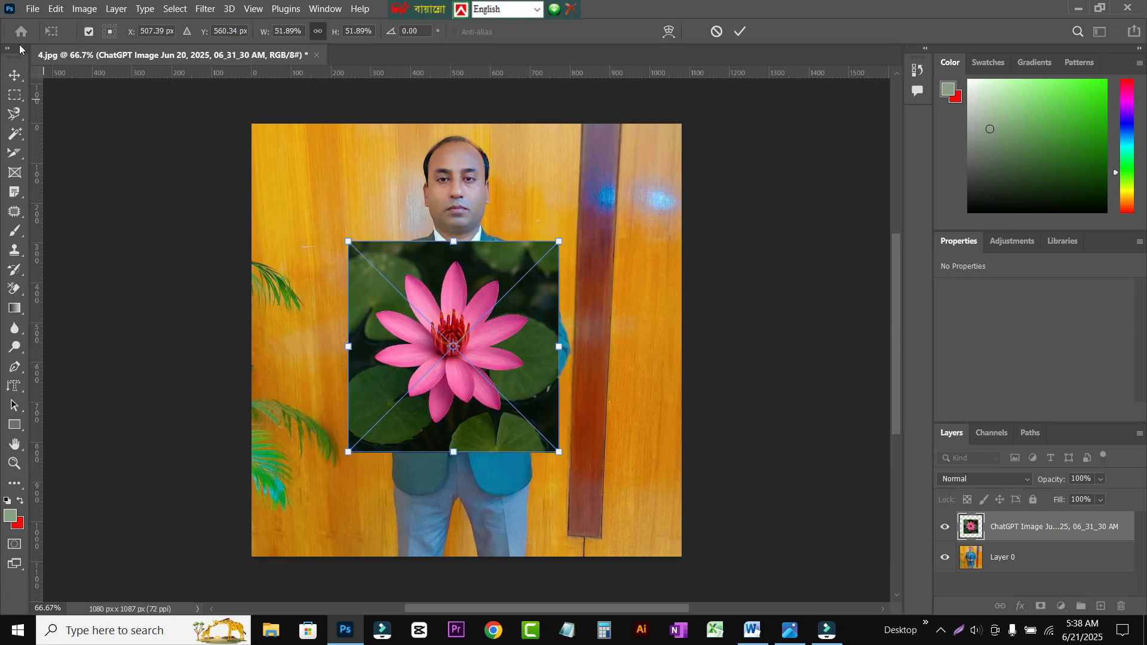
click(16, 79)
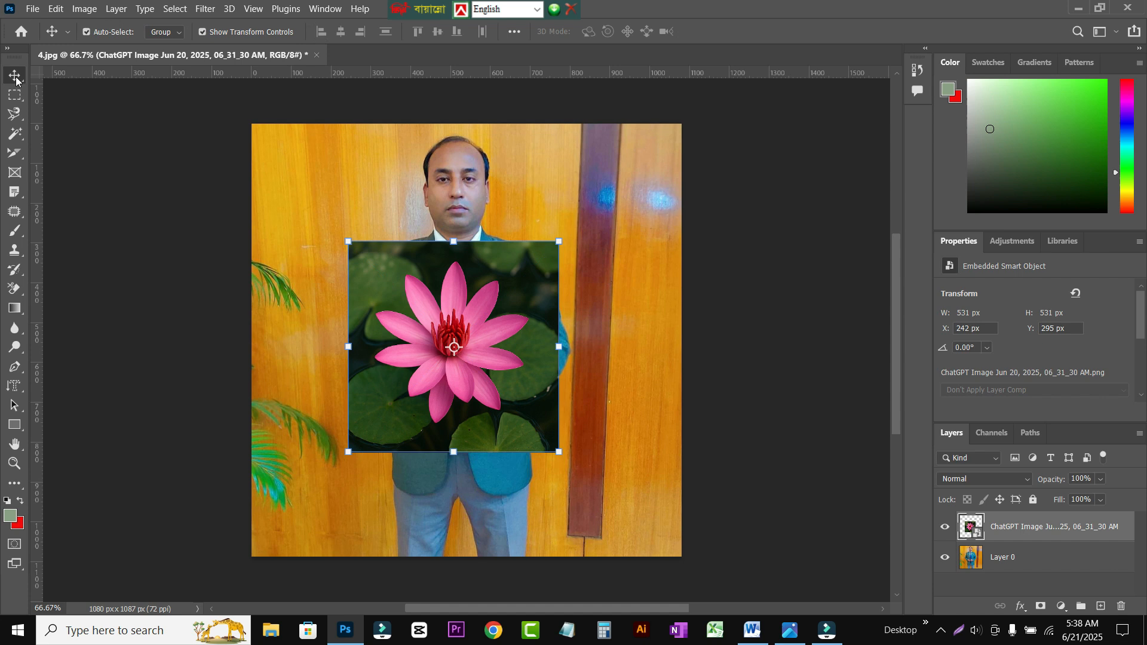
Step: Alternate between Layer 0 and the flower layer, leave the flower layer selected, and activate the Frame tool
click(303, 285)
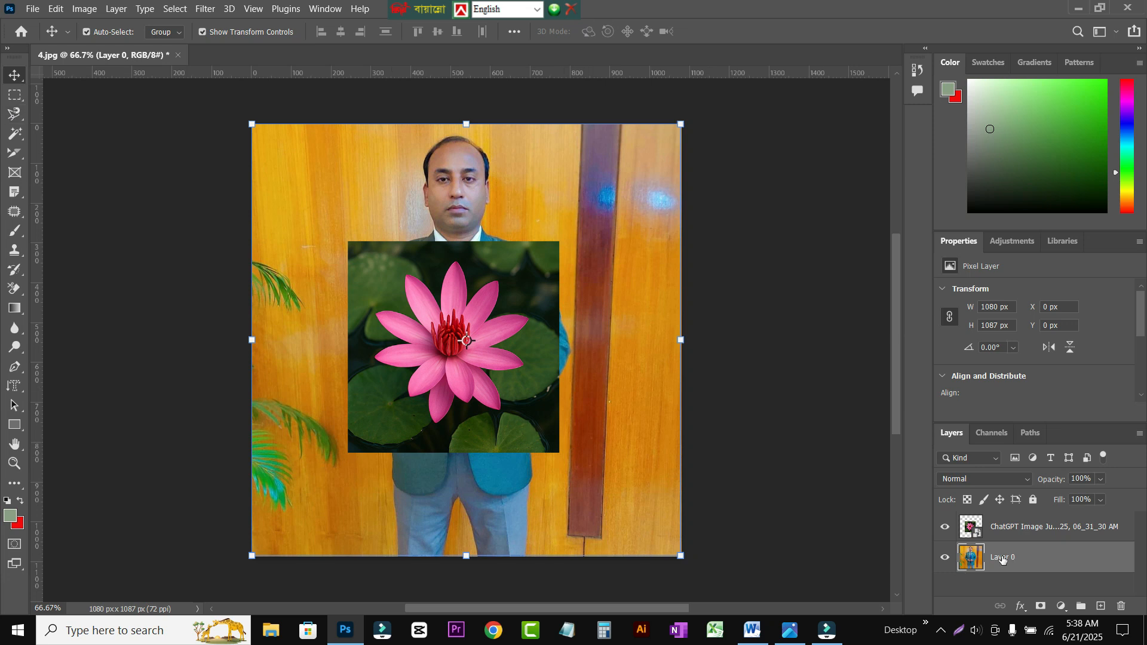
click(986, 530)
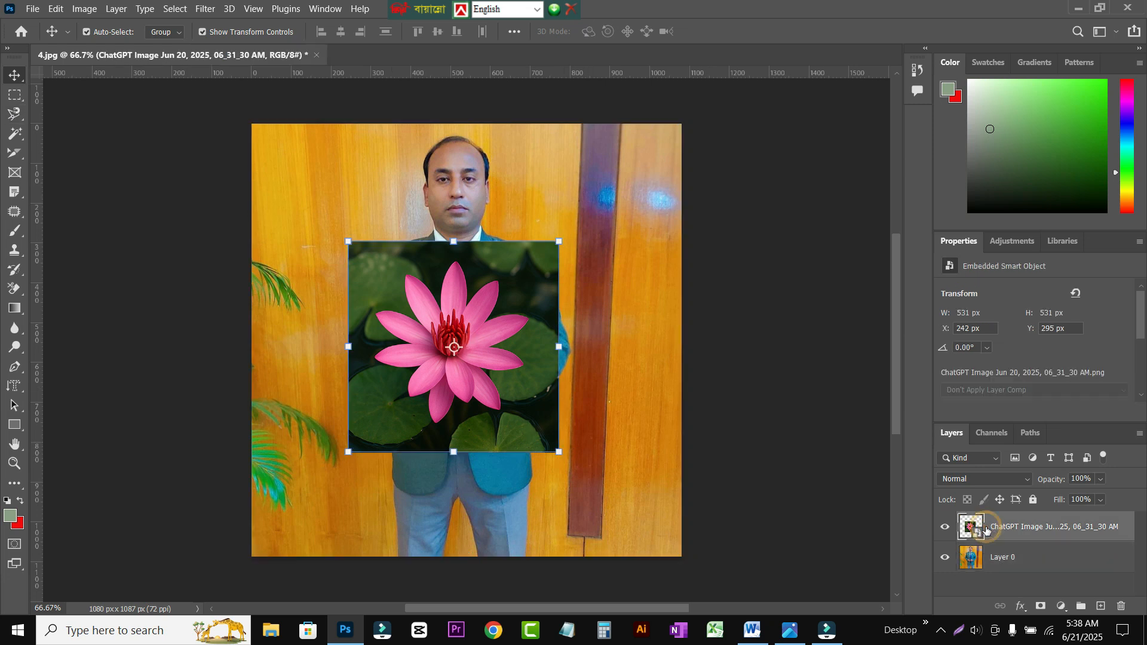
click(987, 562)
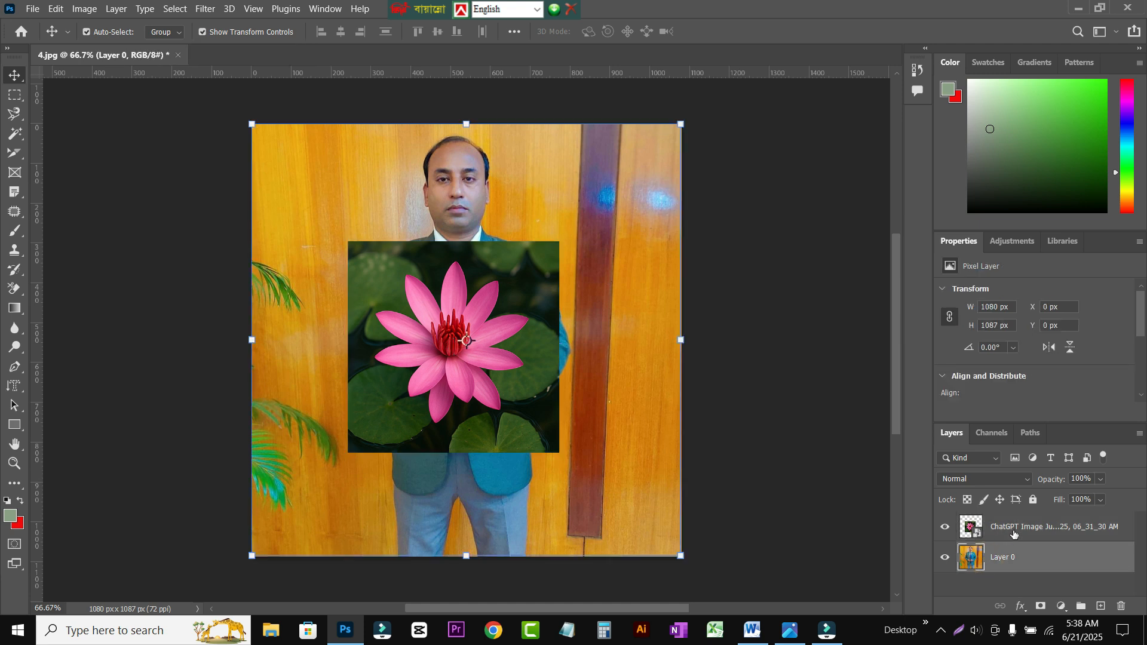
click(1014, 532)
click(1007, 555)
click(978, 526)
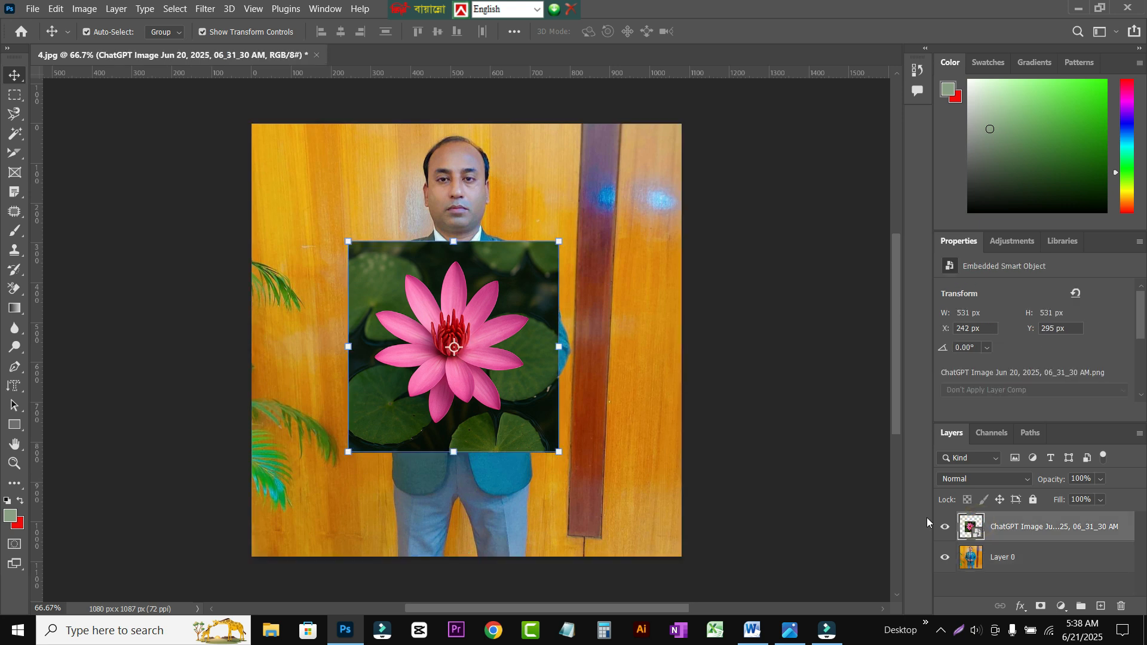
click(16, 174)
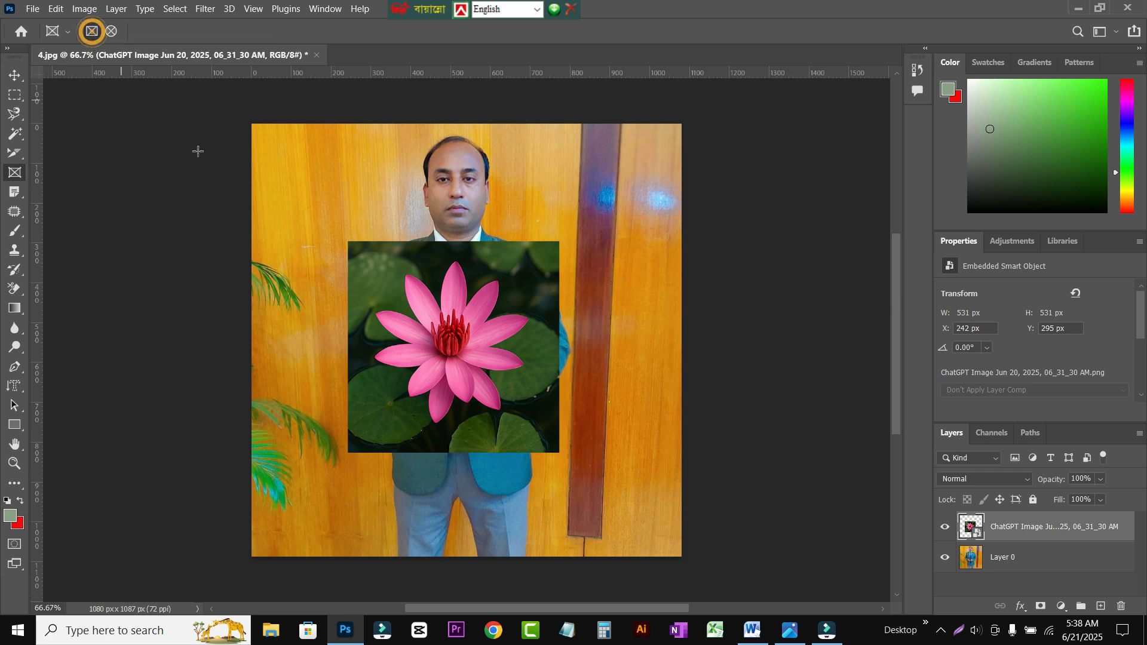
Step: Try out a rectangular frame around the pink flower and undo it
drag(386, 273, 541, 423)
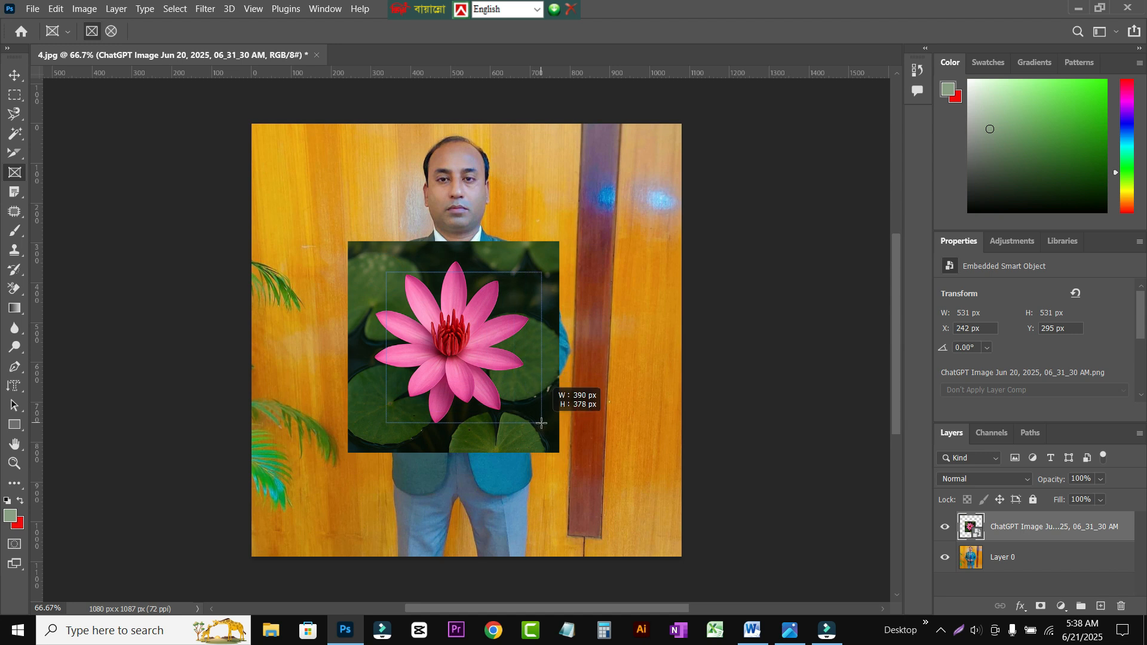
drag(542, 424, 537, 412)
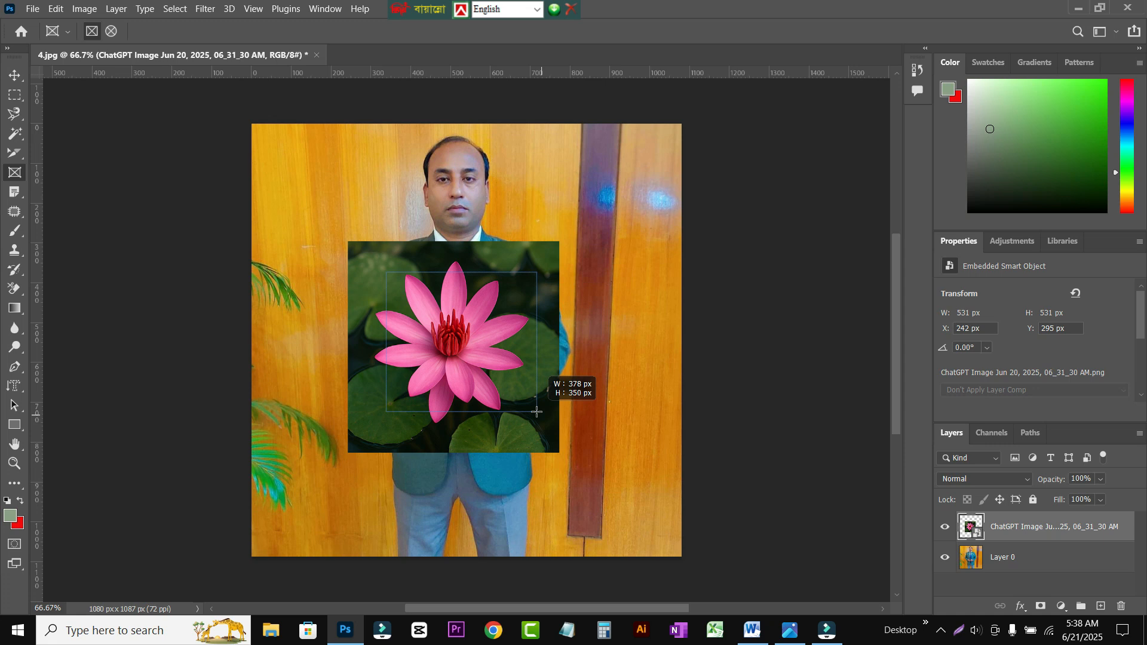
drag(536, 411, 537, 412)
drag(536, 411, 536, 412)
mouse_move(537, 412)
mouse_down()
mouse_move(546, 424)
mouse_move(537, 417)
mouse_move(533, 430)
mouse_up()
key(ctrl+z)
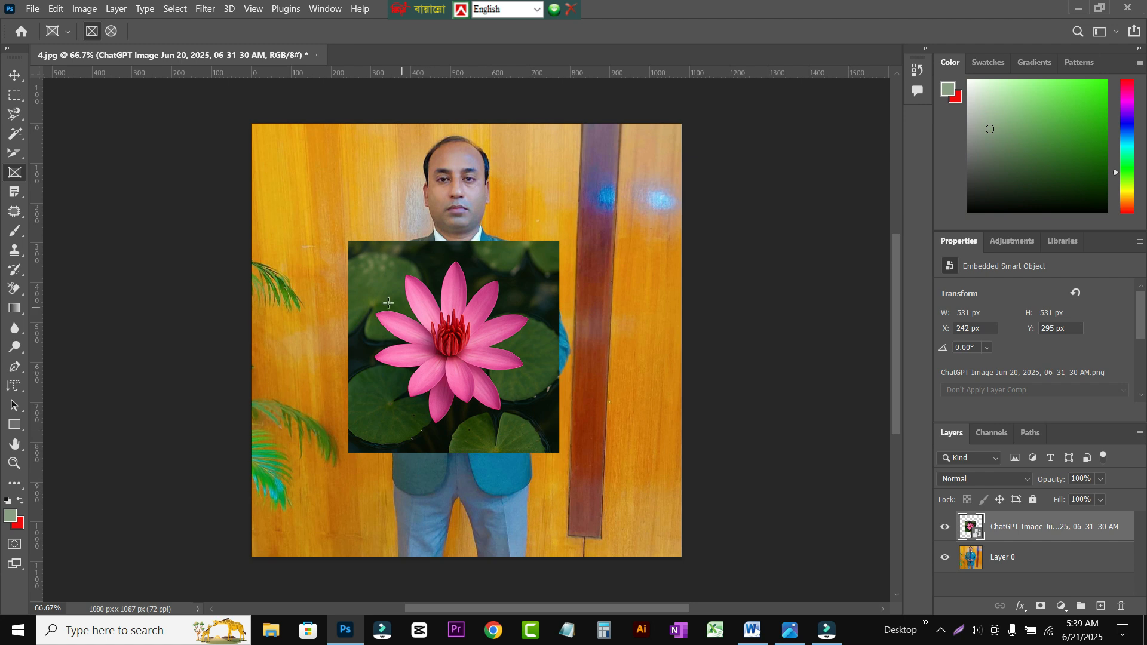
Step: Draw a rectangular frame about 415 by 369 px around the flower to mask the image
drag(374, 273, 539, 419)
key(shift)
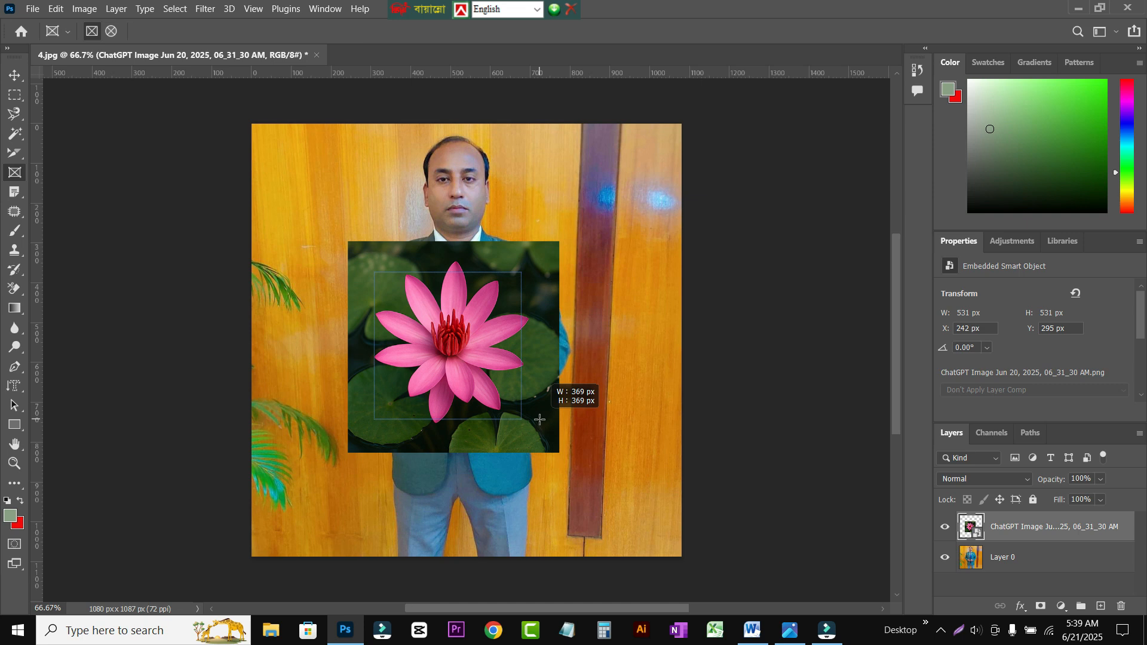
drag(540, 419, 539, 419)
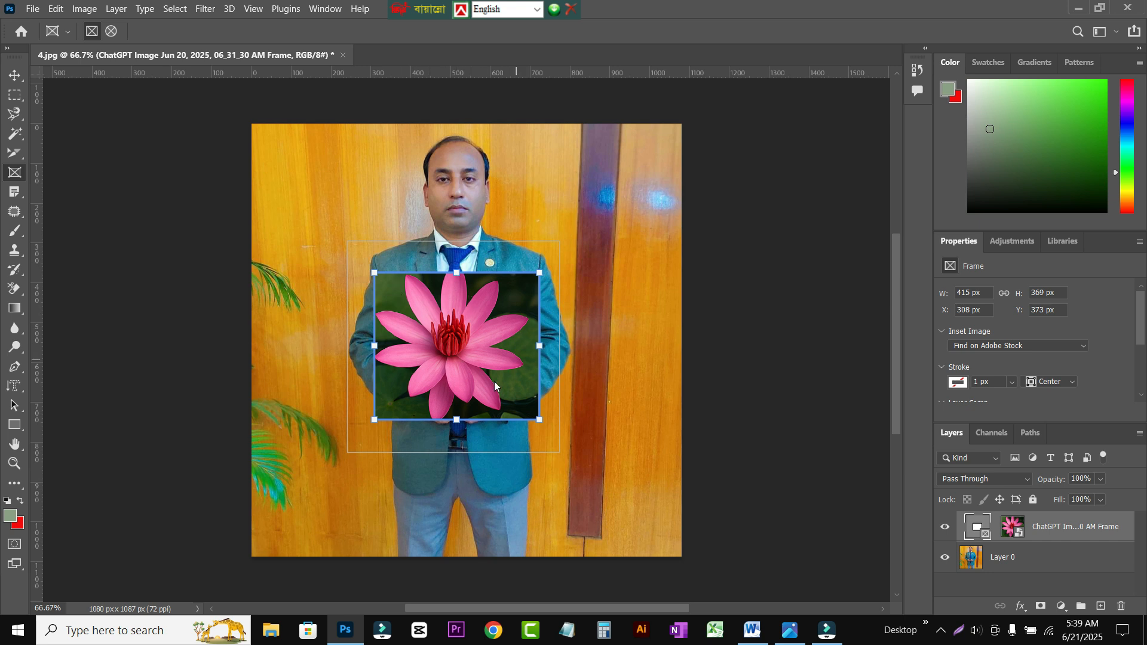
Step: Move the frame together with its flower to about X 267 px, Y 391 px over the jacket
click(13, 76)
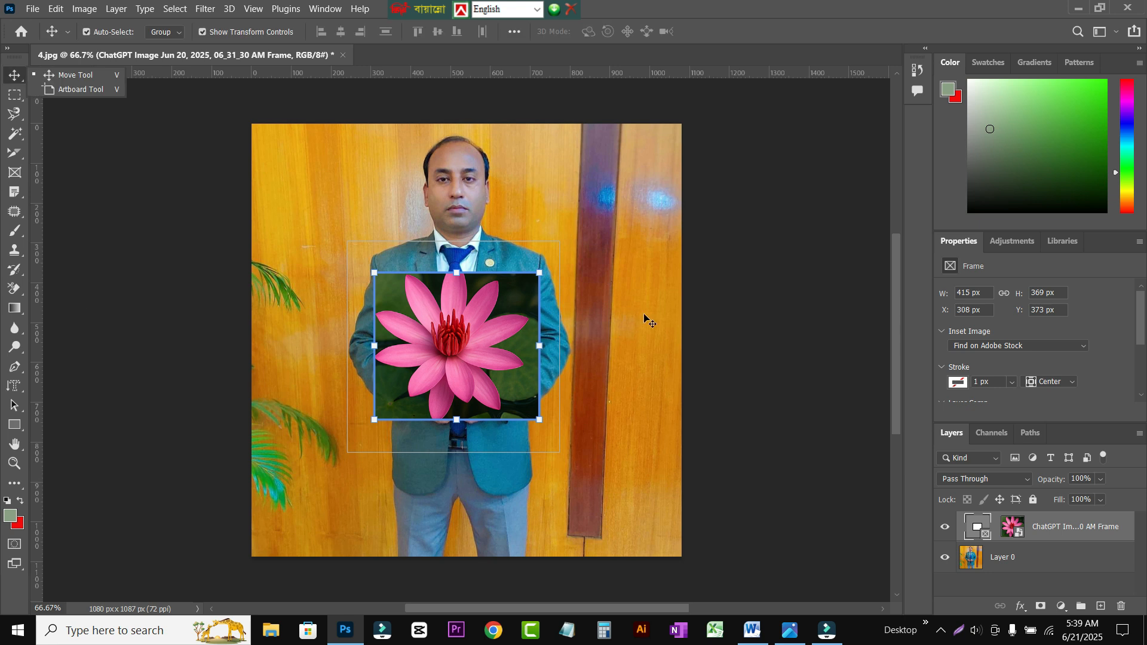
click(646, 320)
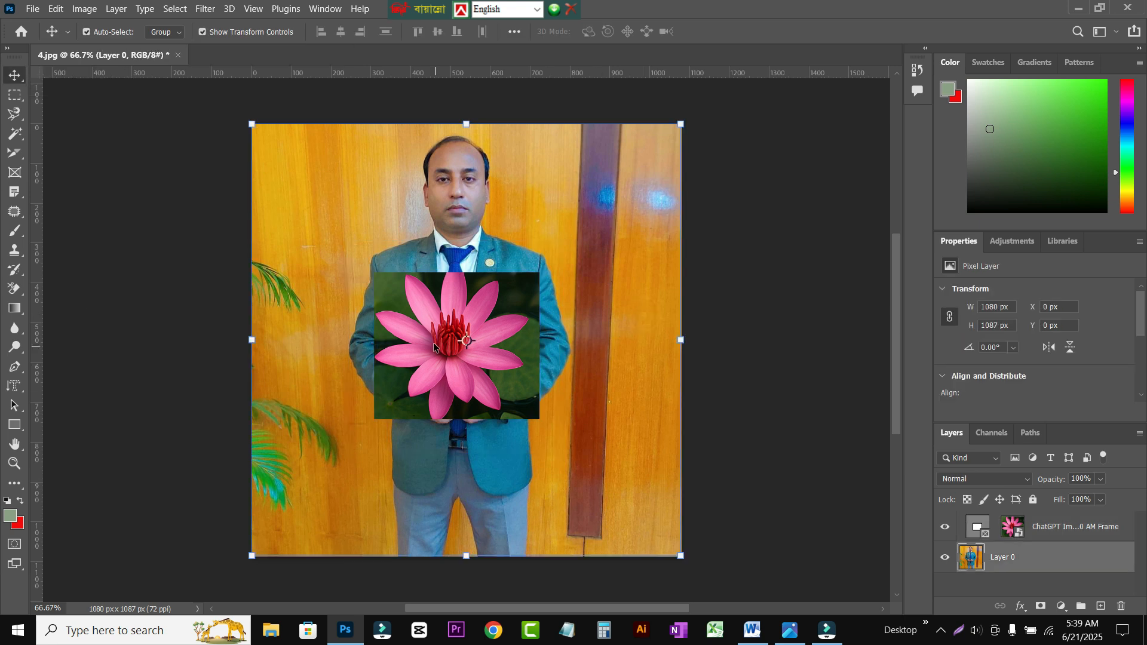
drag(463, 327, 488, 358)
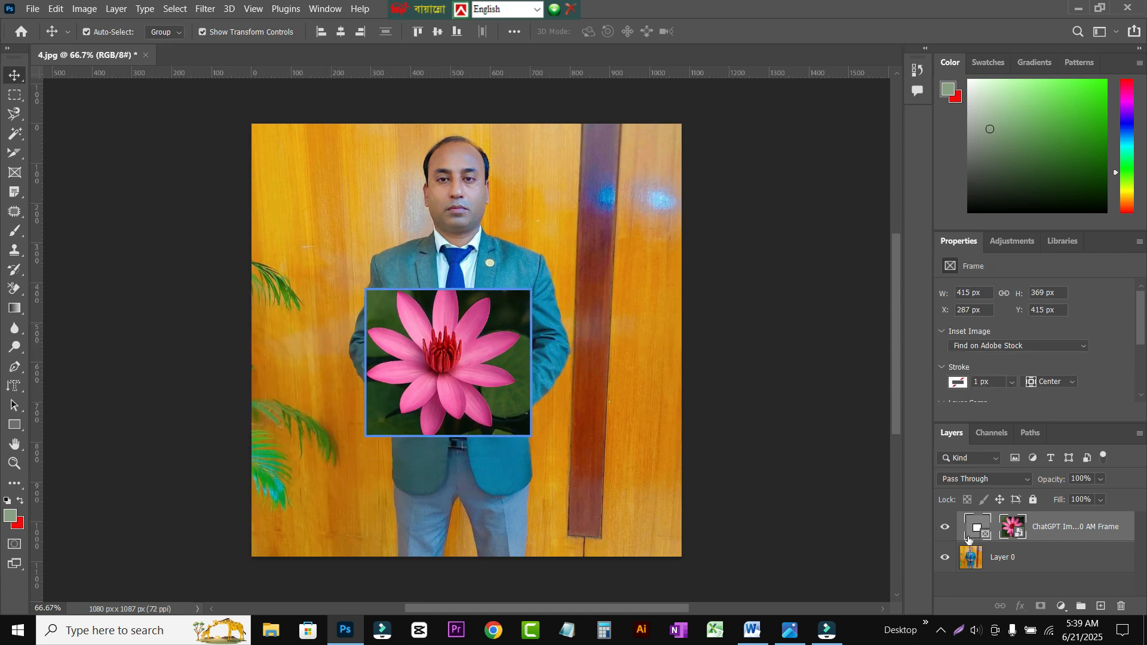
click(545, 264)
click(546, 263)
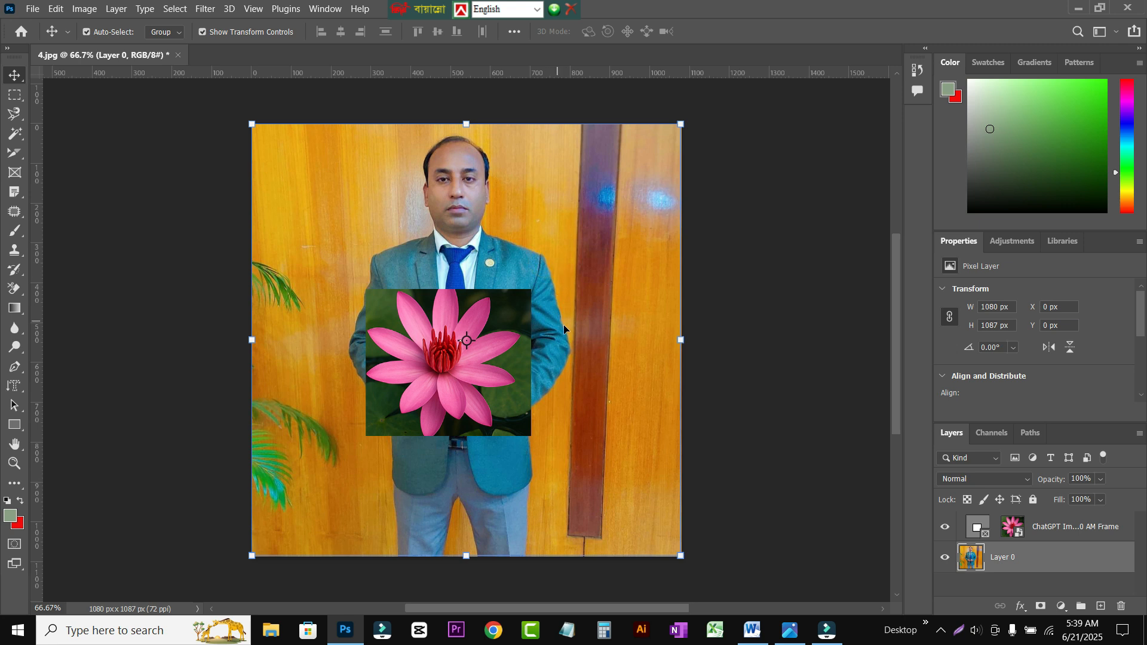
click(503, 378)
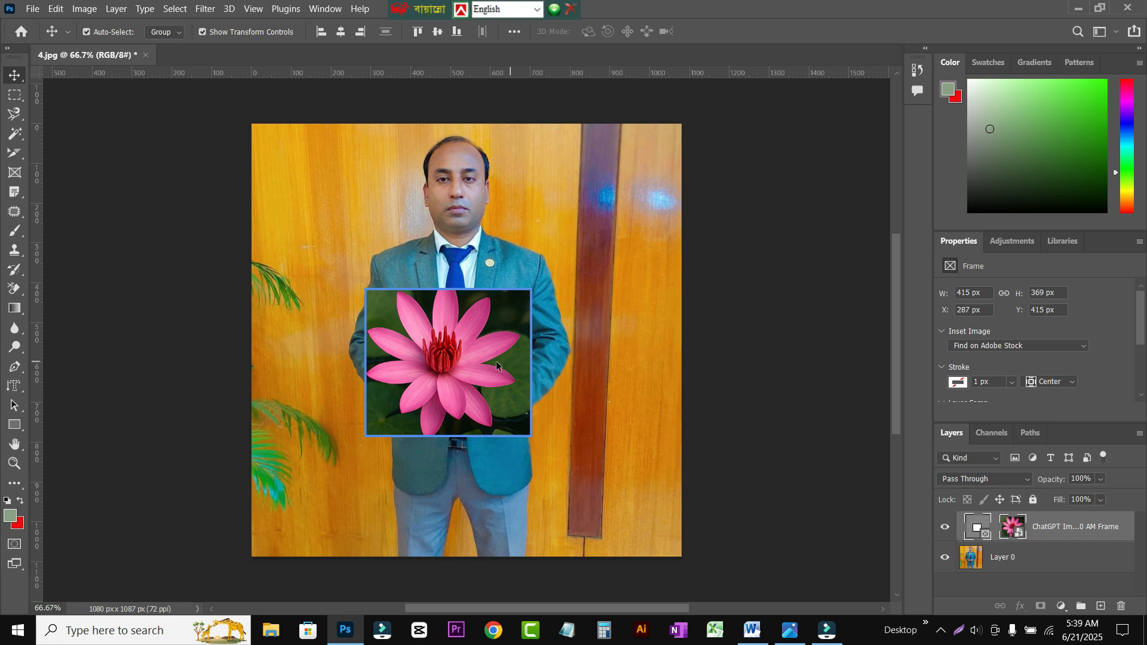
drag(500, 337, 482, 359)
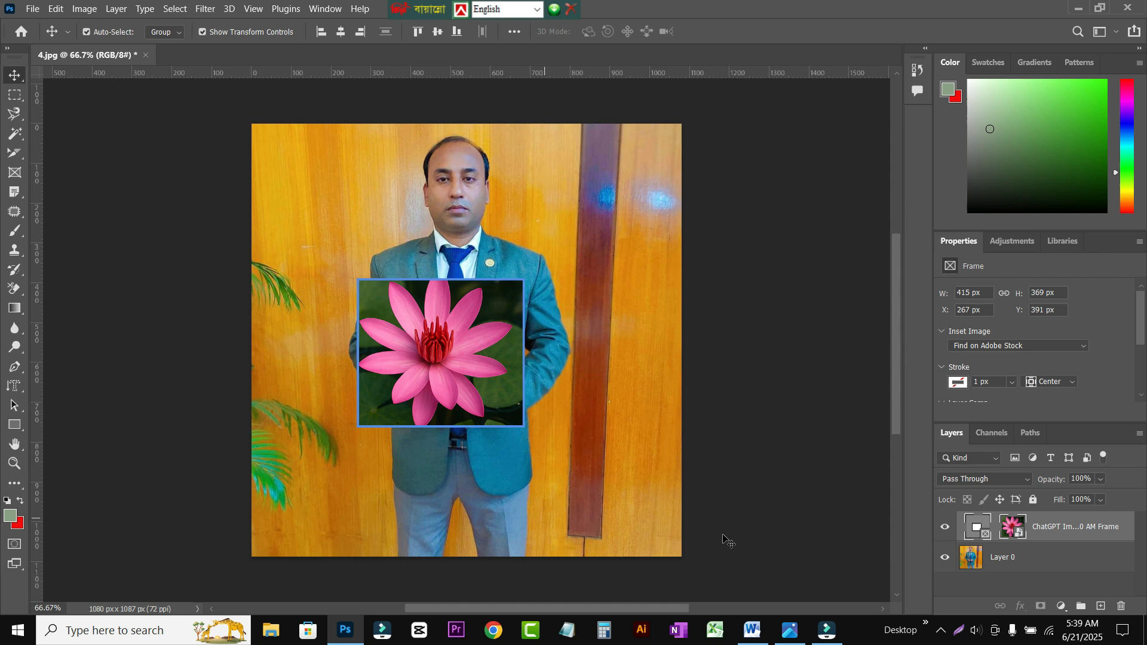
Step: Enlarge only the flower image inside the frame to about 80%, shift it within the frame, and commit the transform
click(1016, 530)
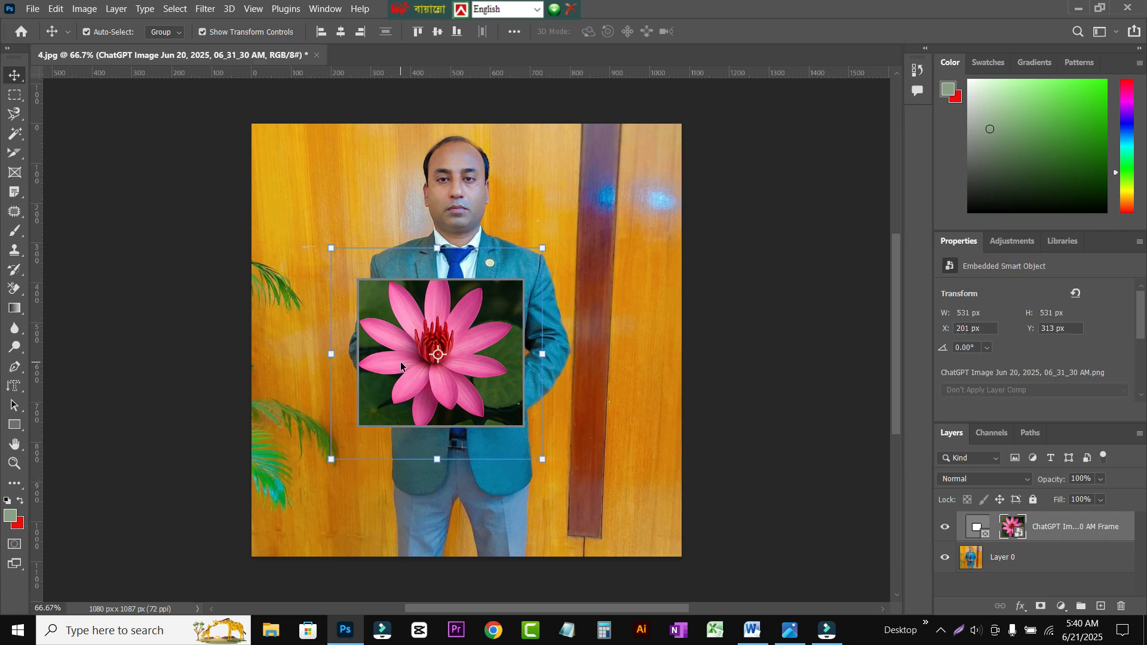
drag(542, 460, 513, 429)
drag(449, 339, 472, 369)
drag(529, 445, 648, 545)
mouse_move(487, 387)
mouse_down()
mouse_move(465, 390)
mouse_move(477, 377)
mouse_up()
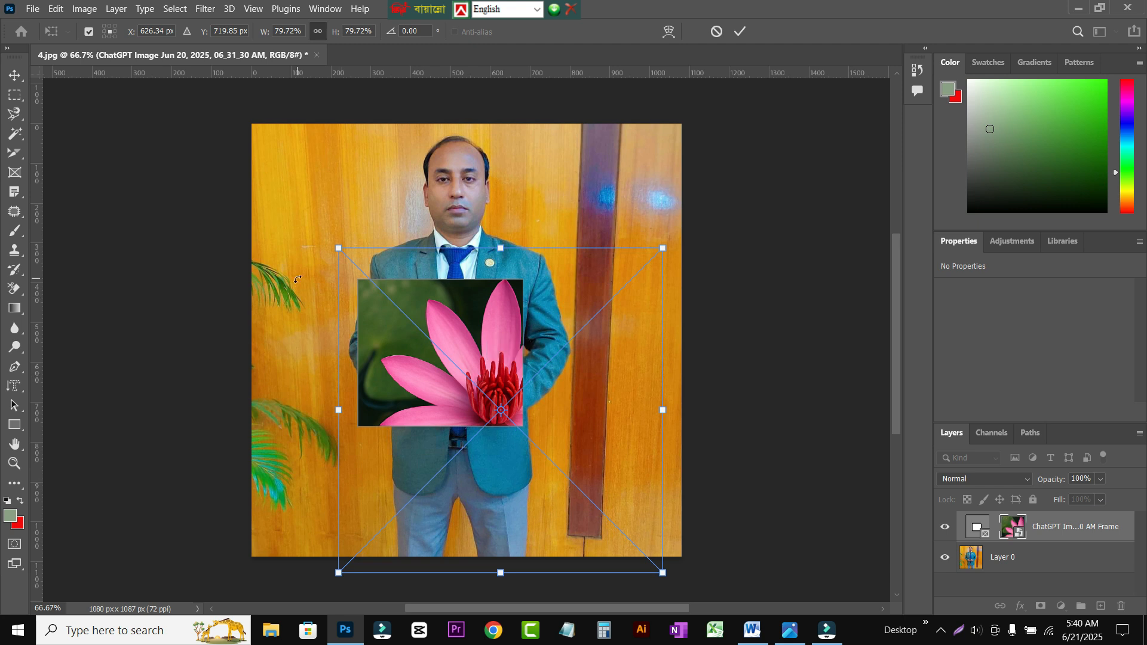
click(170, 206)
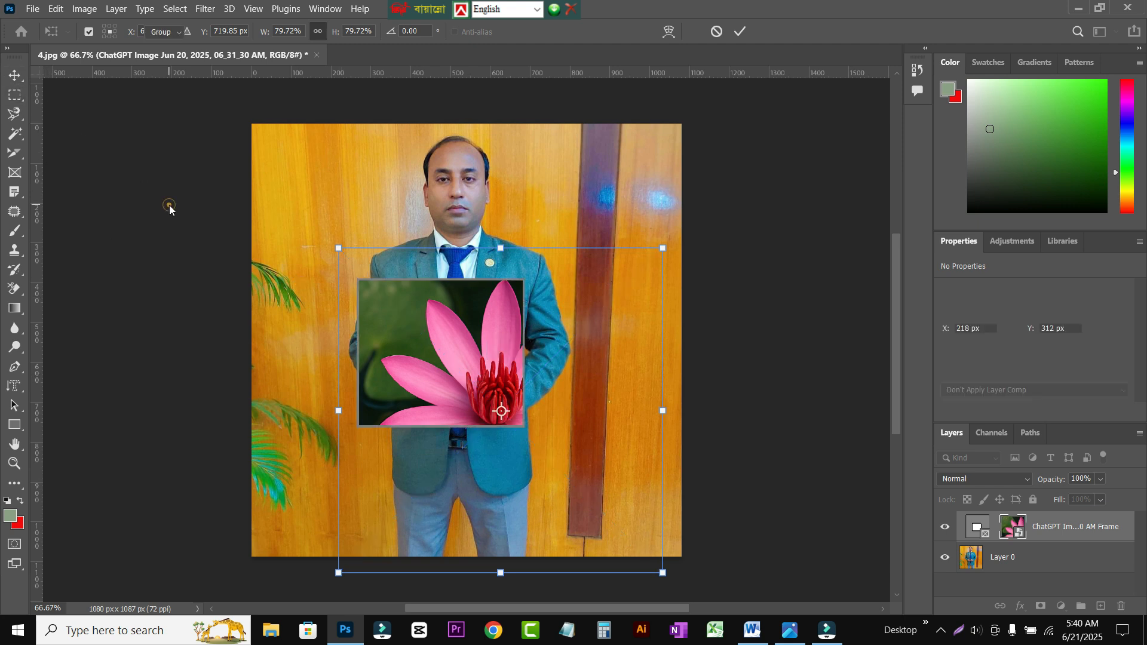
click(154, 232)
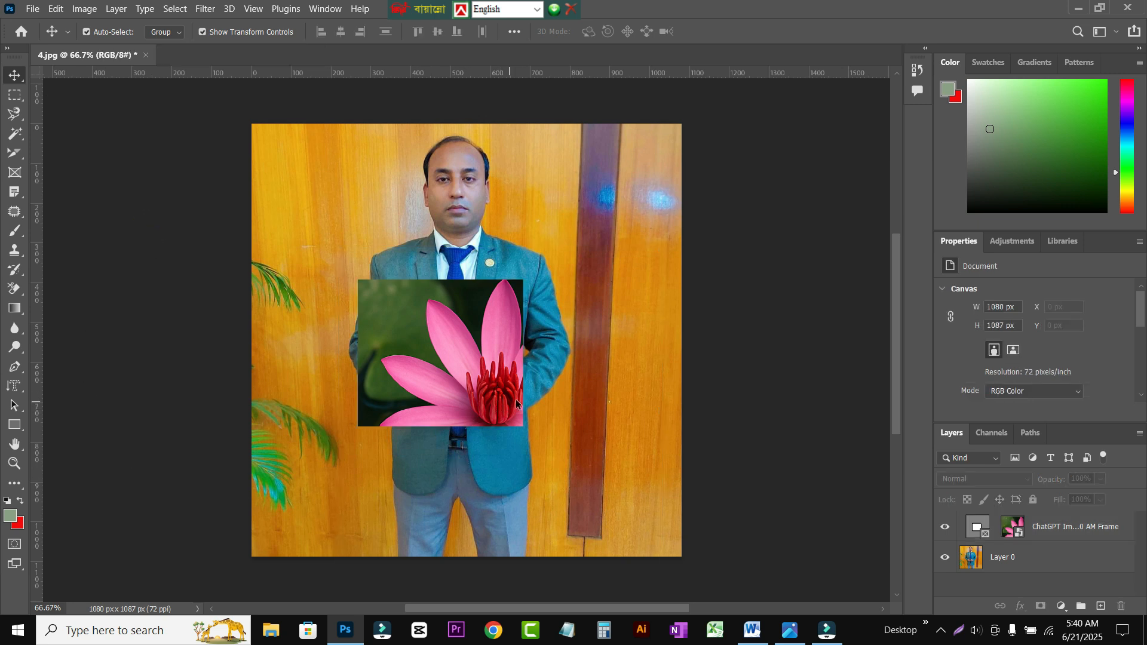
Step: Scale the flower image inside the frame down to about 46%, center the whole flower in it, and commit
click(1021, 527)
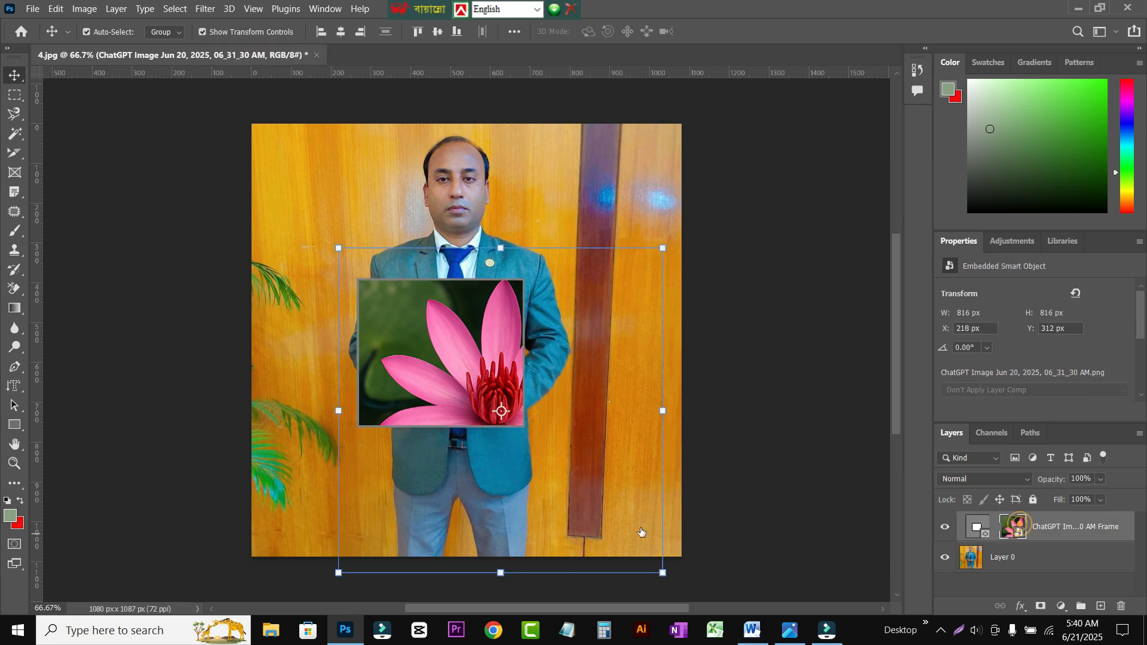
drag(662, 573, 516, 444)
drag(465, 363, 471, 381)
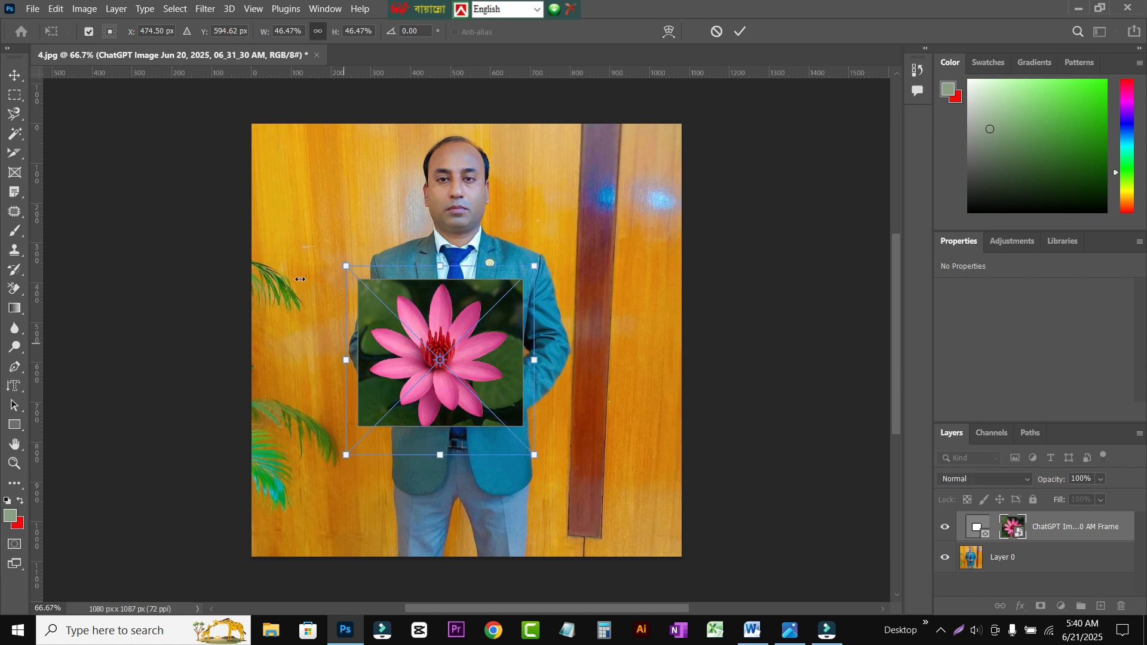
click(15, 75)
click(205, 241)
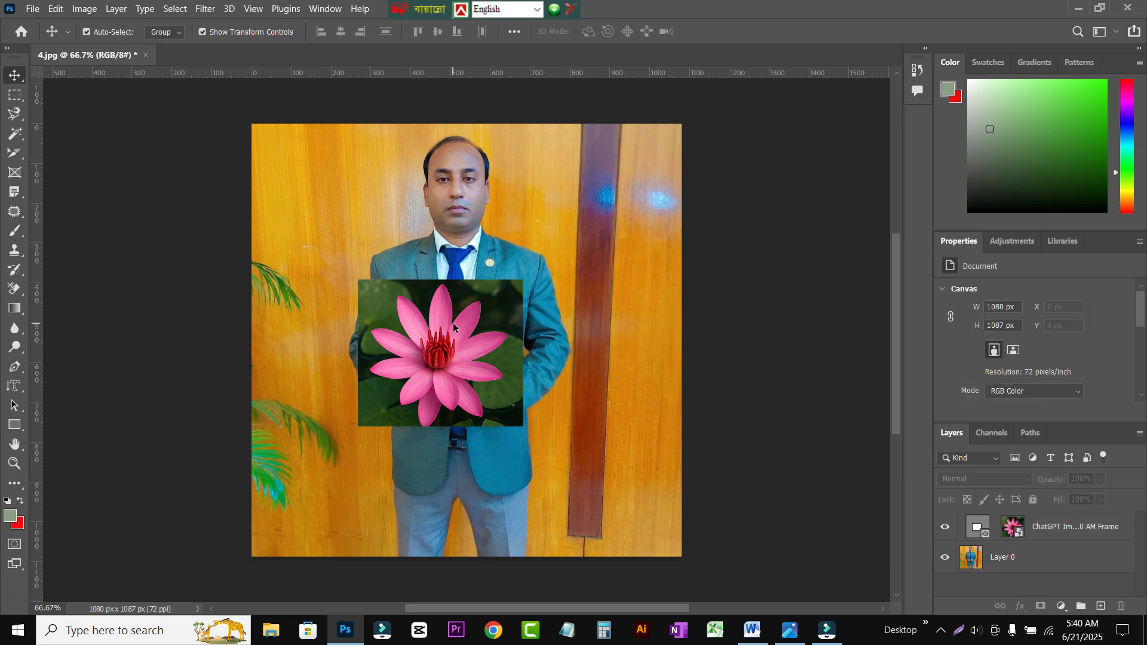
Step: Select only the frame around the flower and enlarge it to about 546 by 485 px
click(978, 528)
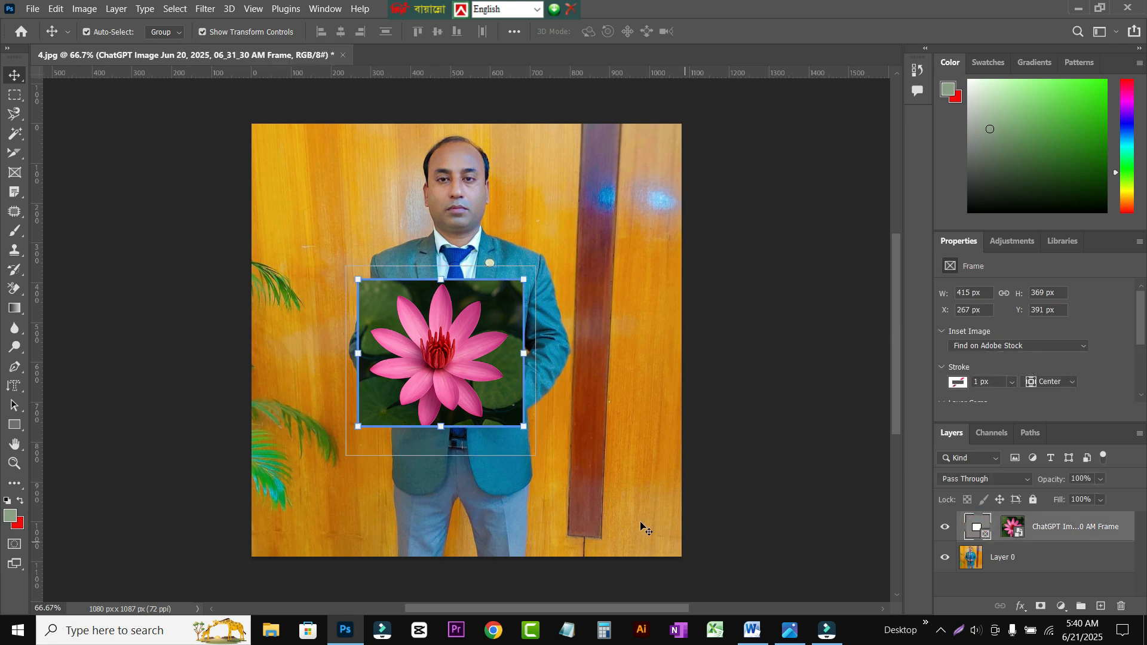
drag(522, 425, 576, 477)
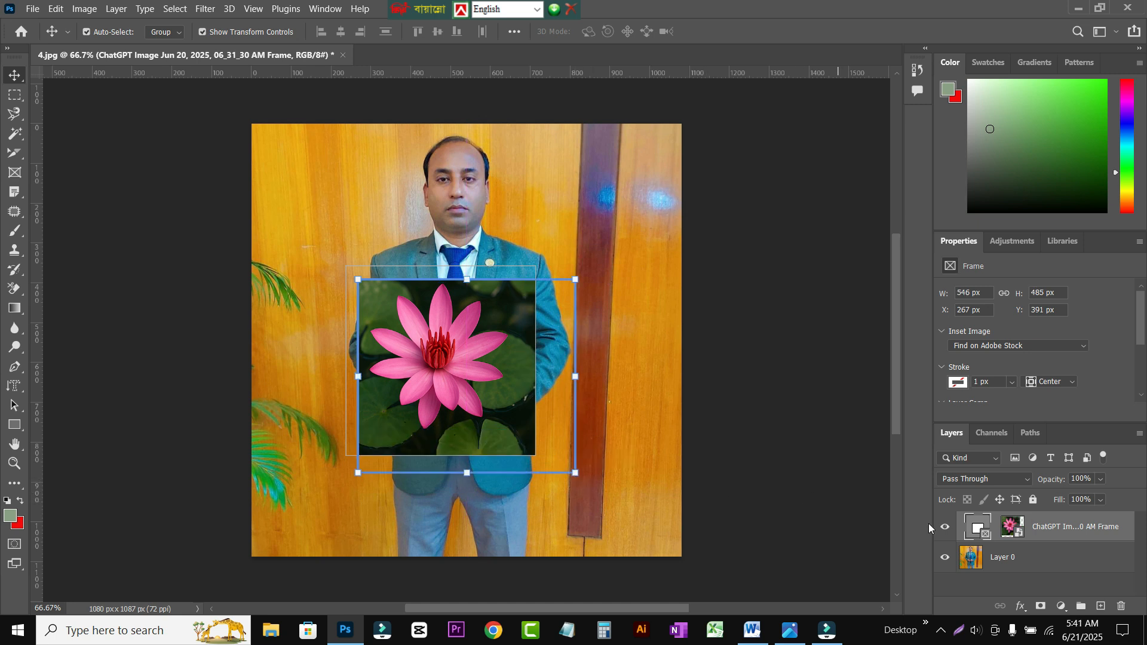
Step: Enlarge the flower image inside the frame to about 58%, center it so it fills the frame, and commit the transform
drag(452, 332, 475, 363)
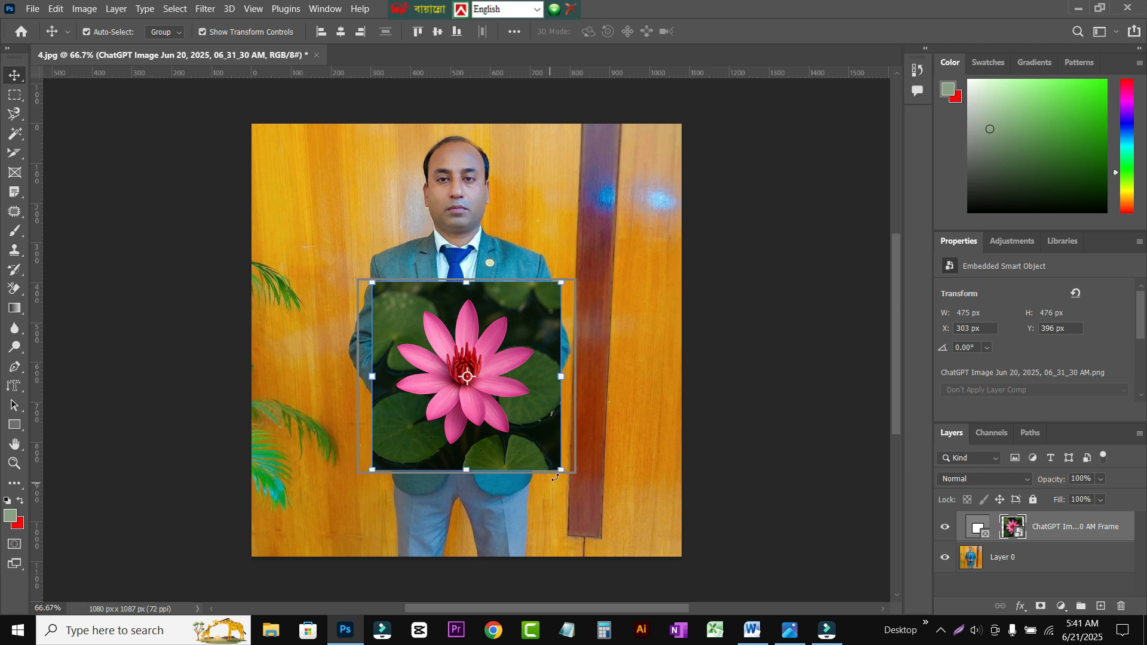
drag(562, 472, 655, 541)
drag(515, 406, 477, 378)
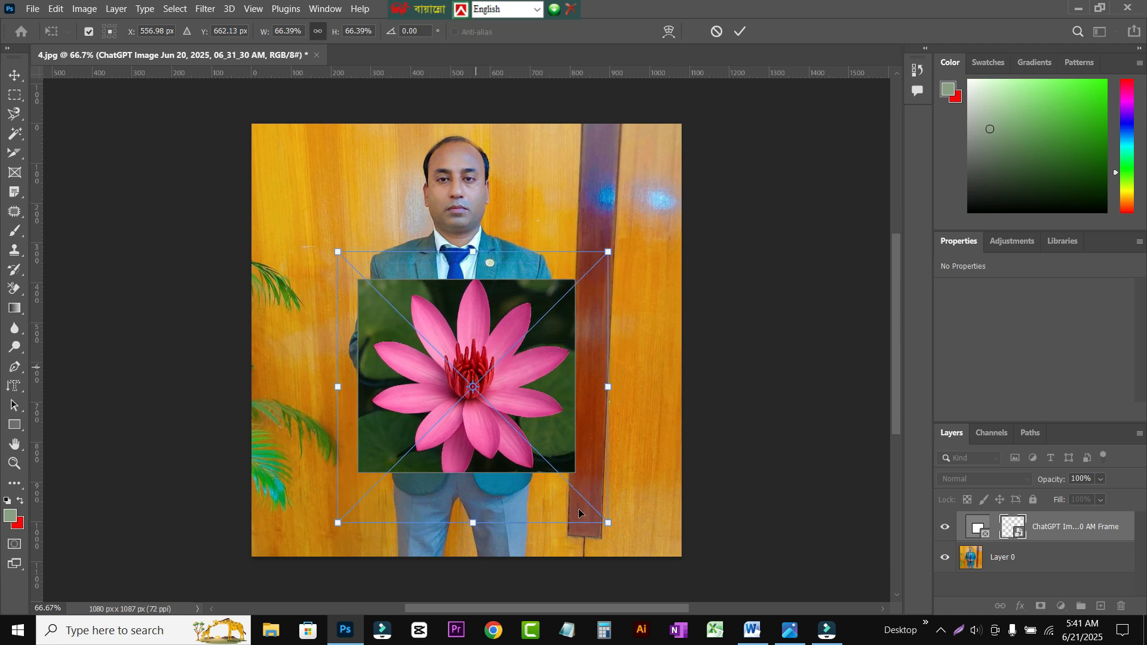
drag(607, 522, 573, 487)
drag(478, 378, 486, 383)
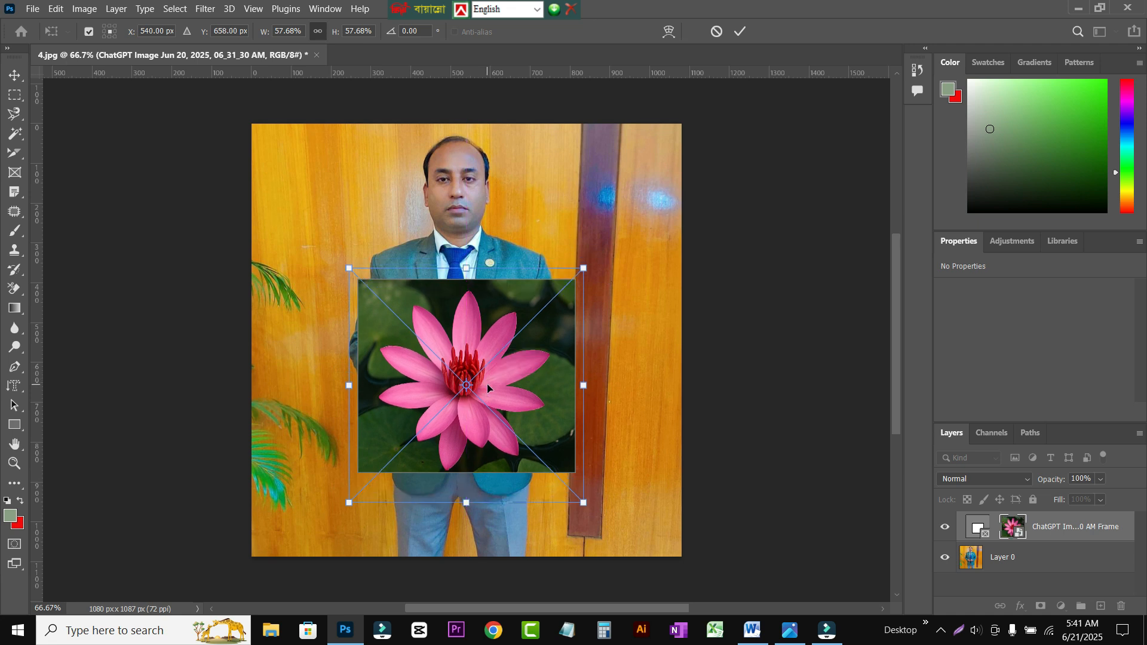
click(98, 293)
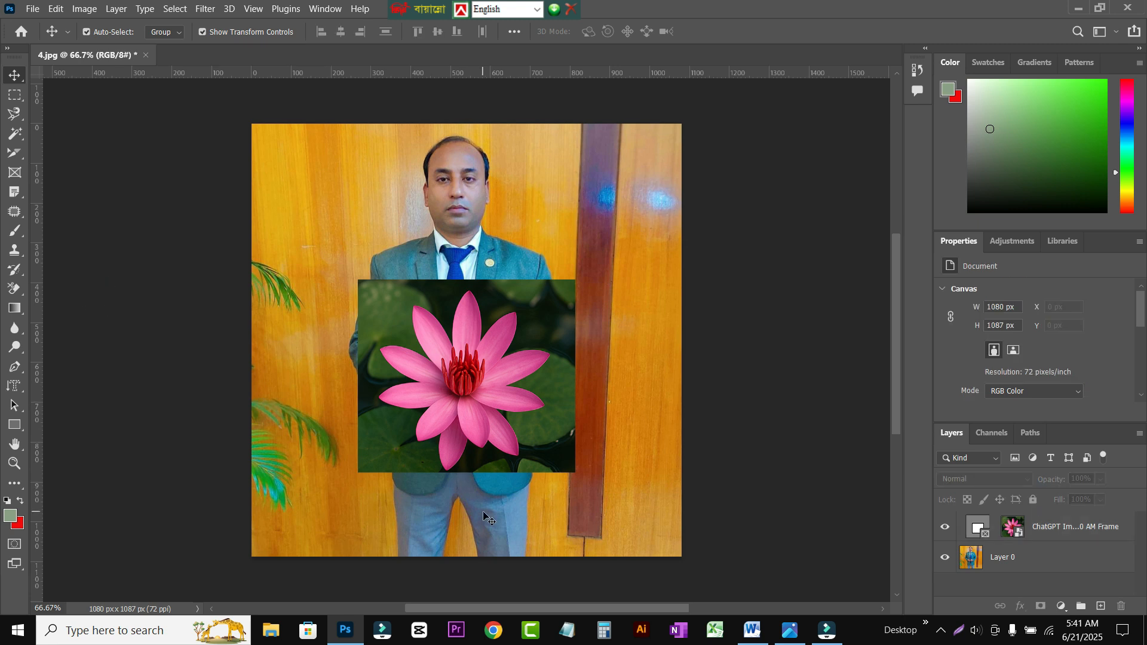
Step: Scale the frame together with its flower down to about 203 by 180 px and move it to about X 70 px, Y 591 px
click(470, 378)
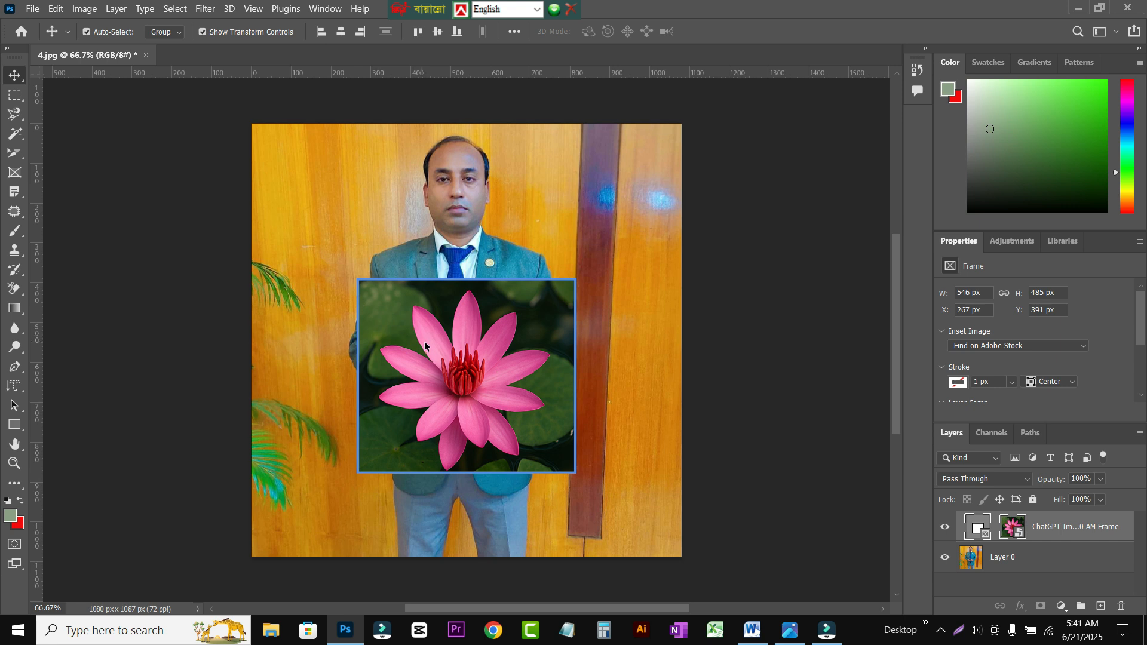
click(629, 274)
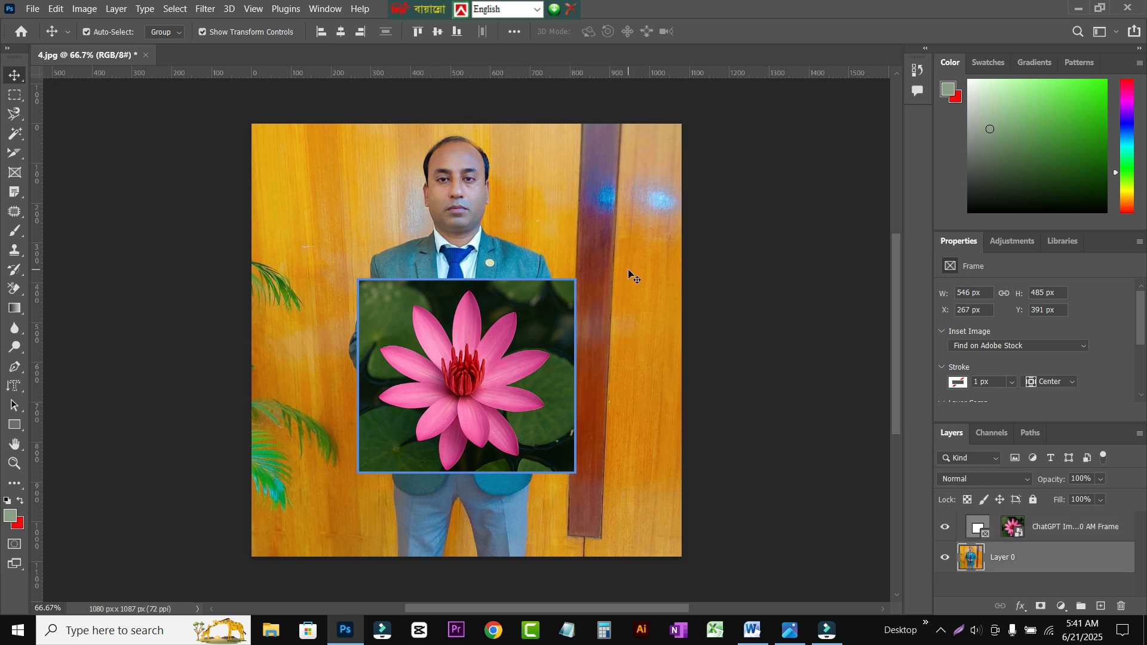
click(495, 351)
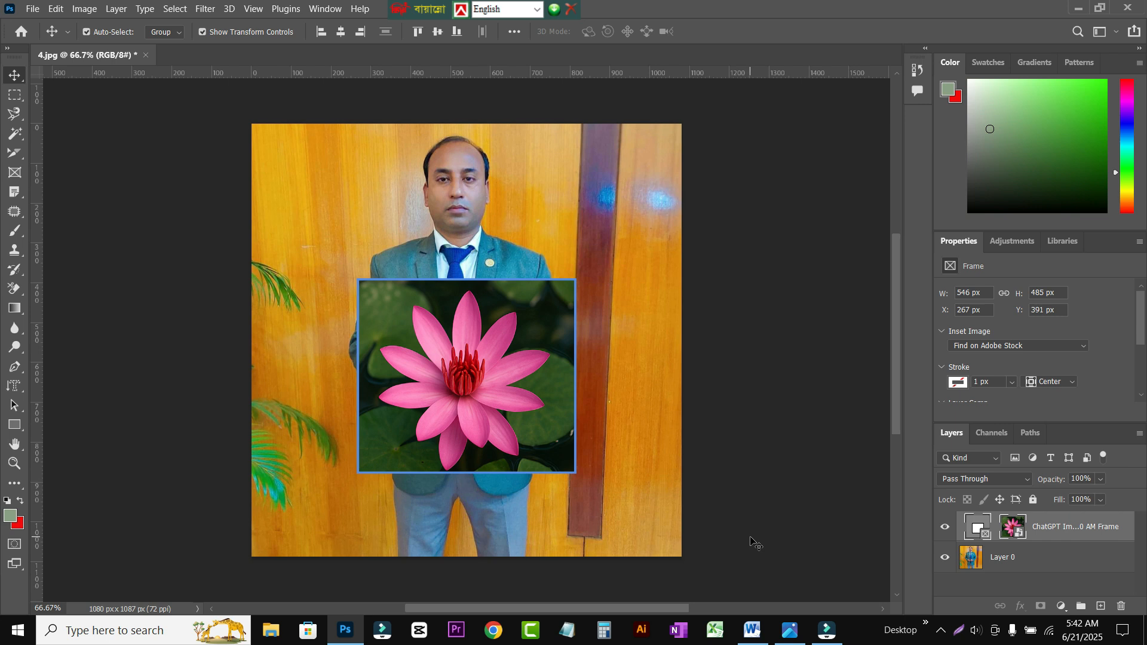
key(ctrl+t)
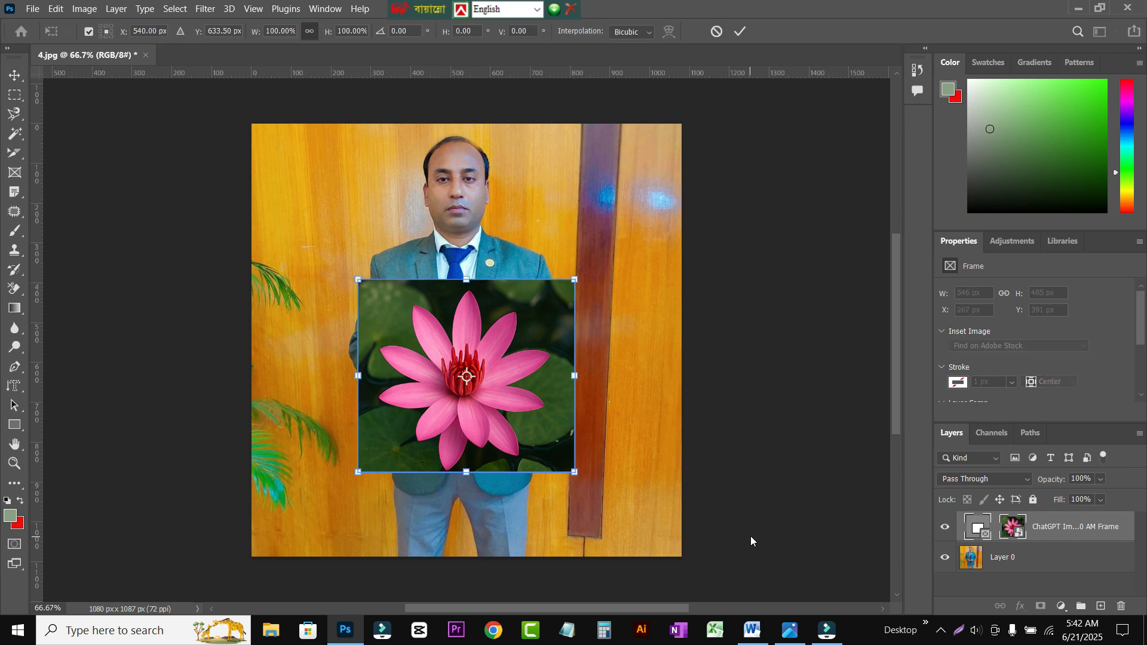
drag(575, 472, 411, 336)
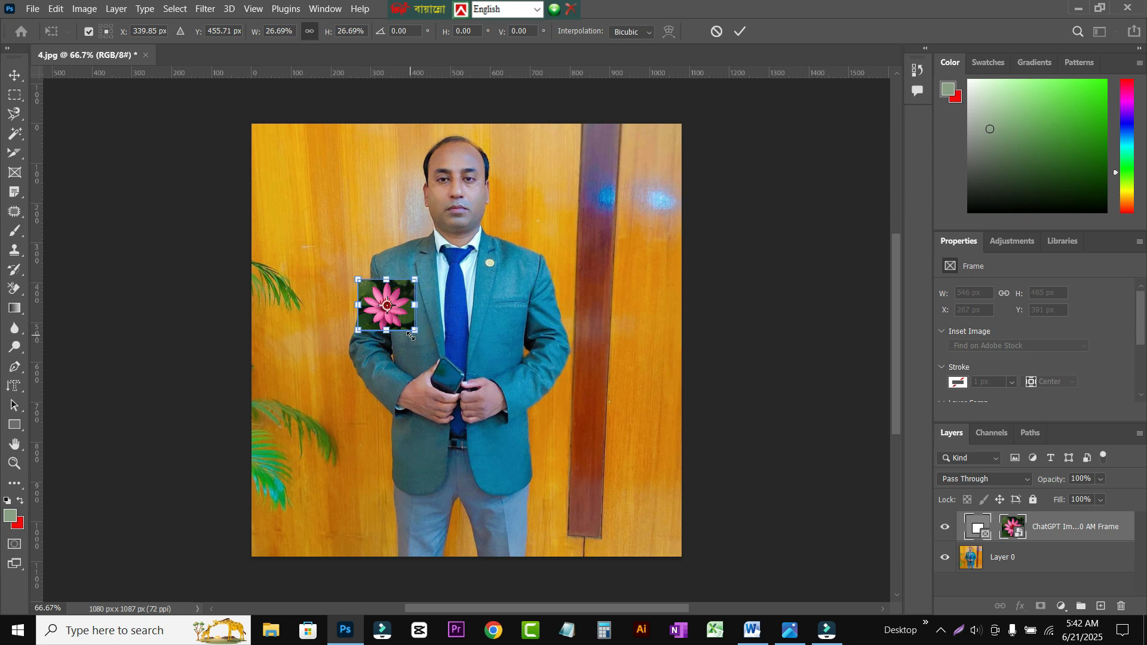
click(316, 268)
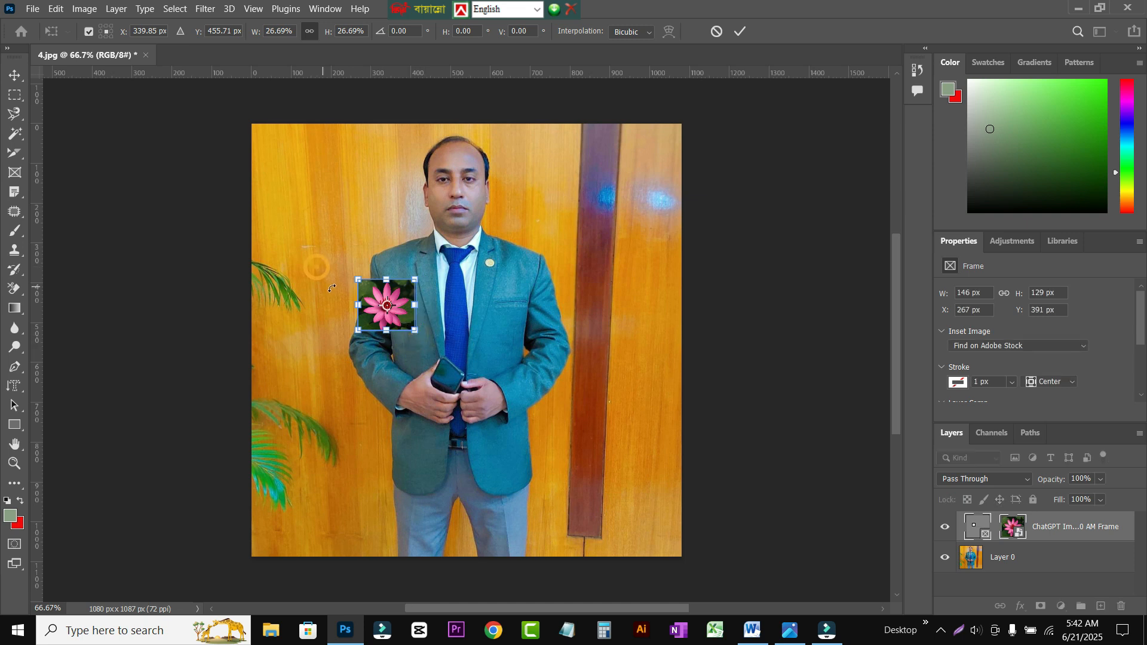
drag(417, 331, 426, 370)
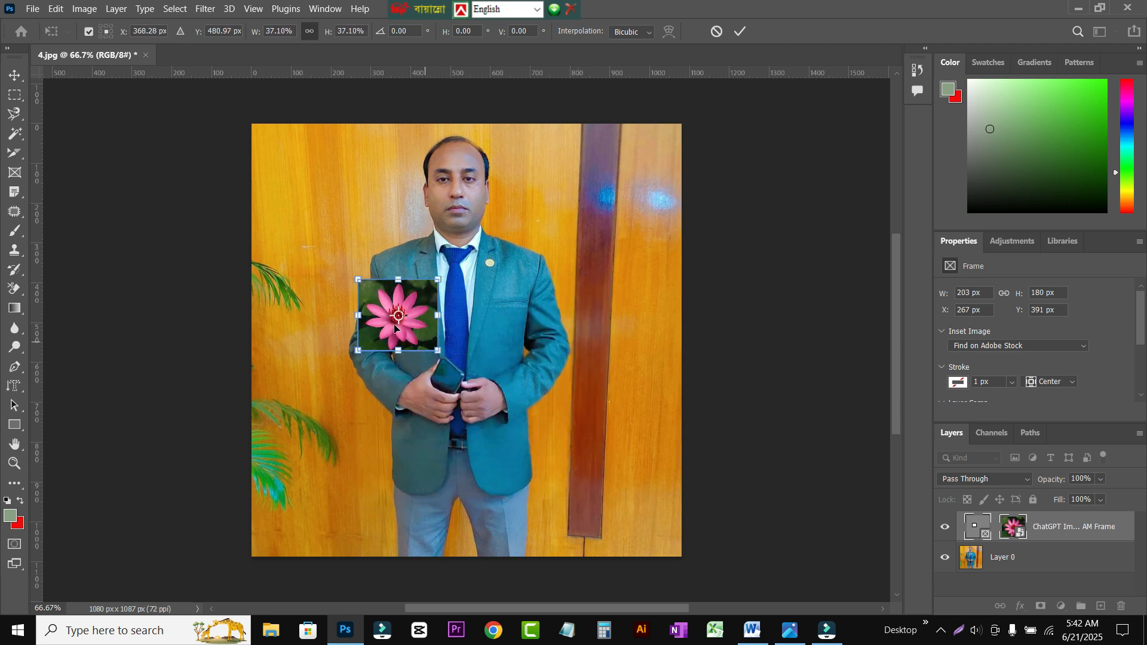
key(Return)
drag(411, 313, 297, 520)
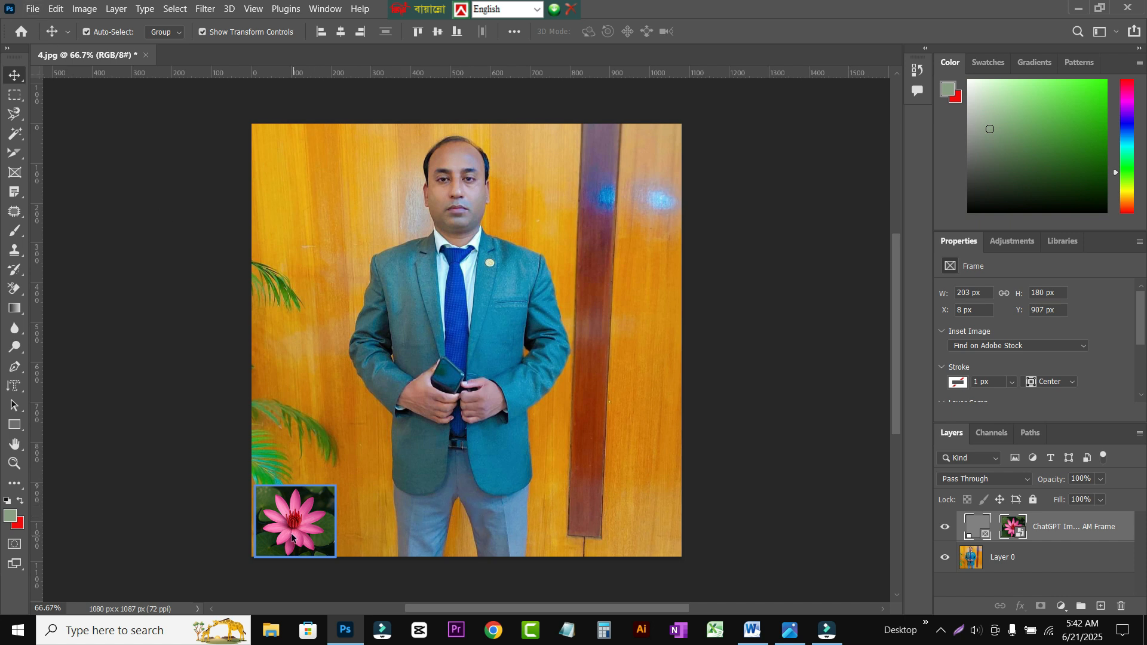
drag(293, 524, 317, 397)
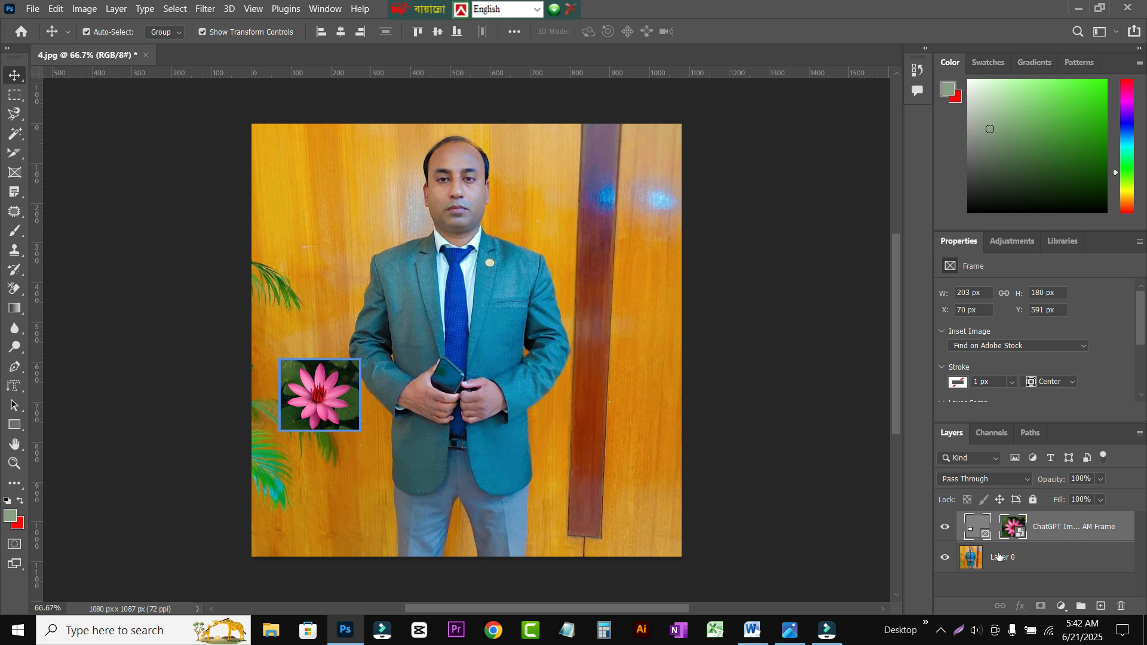
Step: Replace the flower inside the frame by placing the embedded image ChatGPT Image Jun 20, 2025, 06_42_11 AM
click(1008, 533)
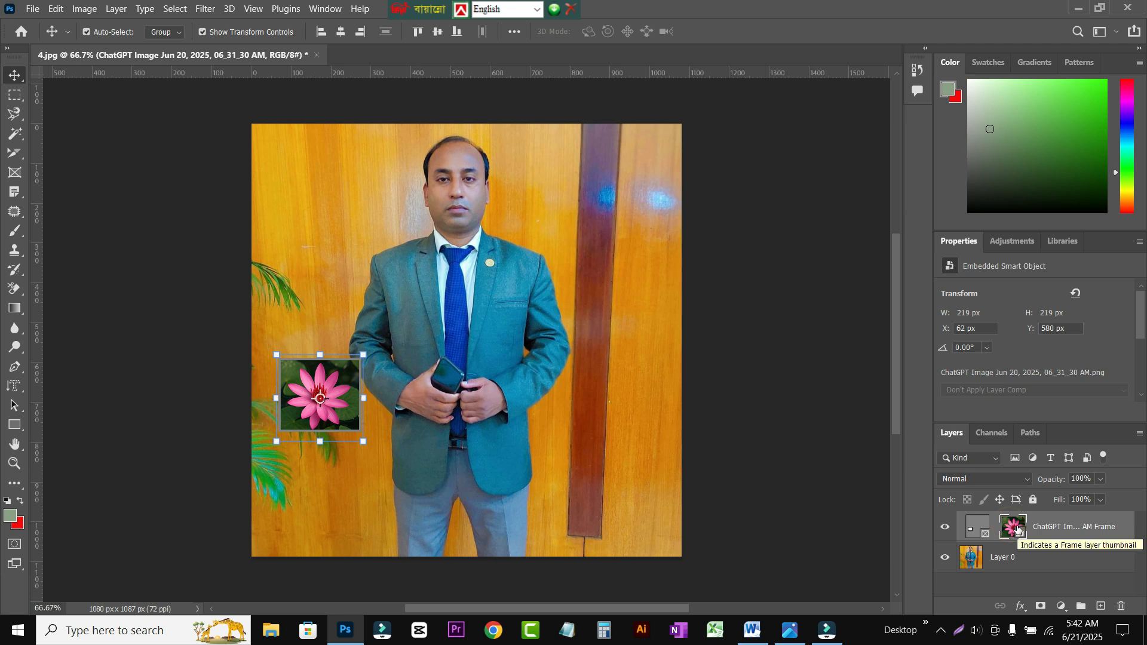
click(33, 8)
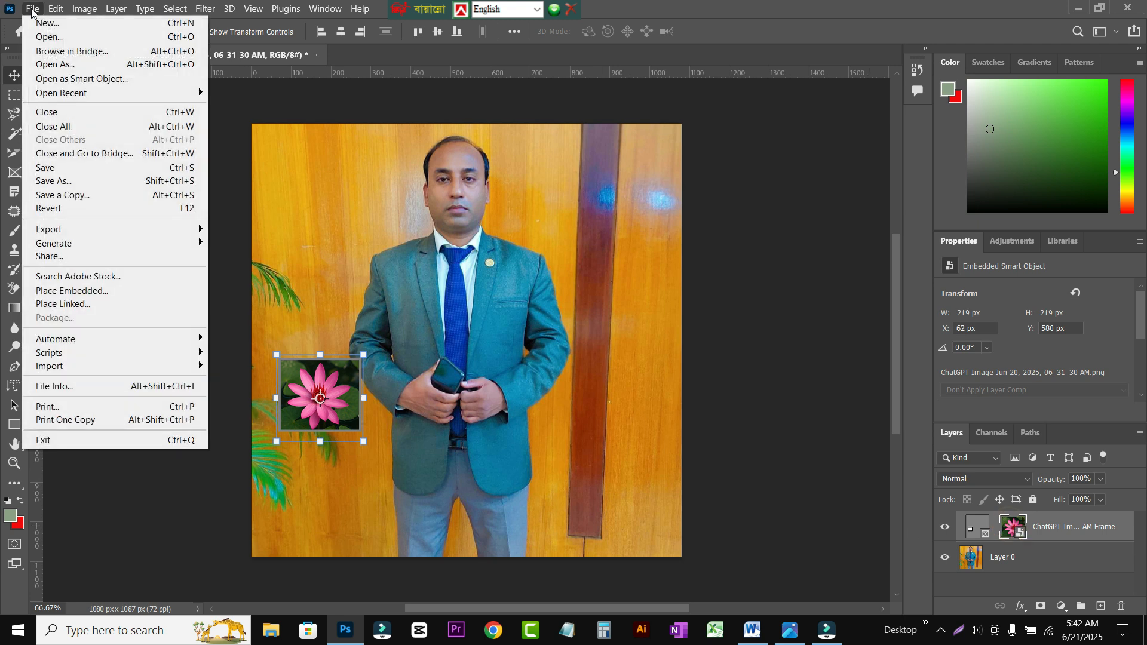
click(80, 291)
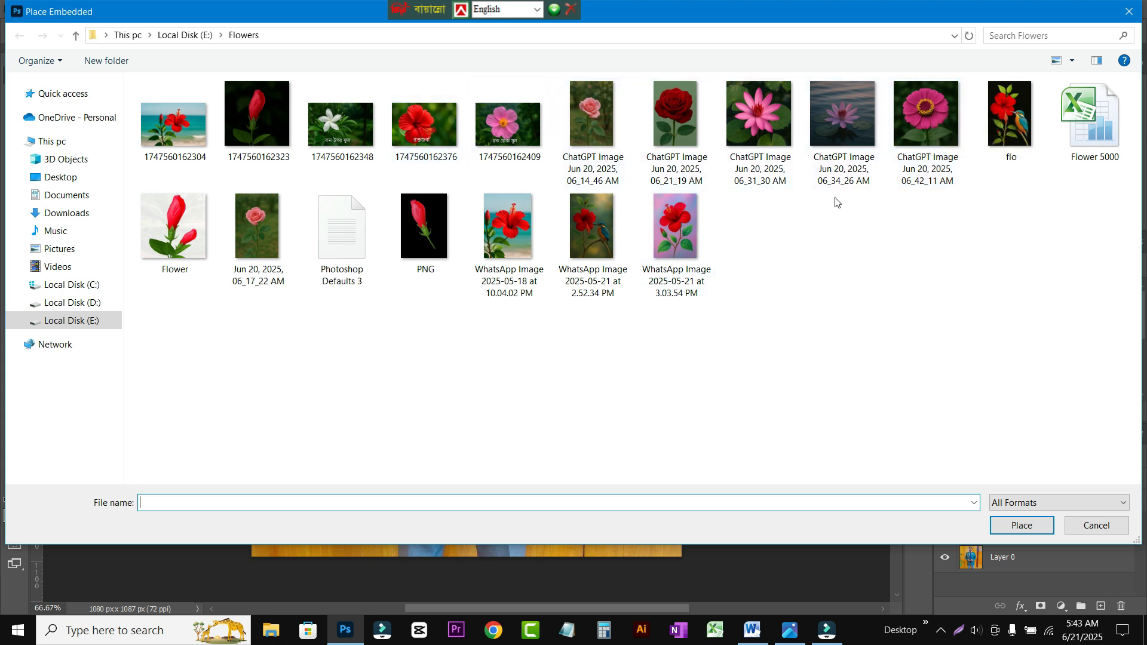
click(920, 108)
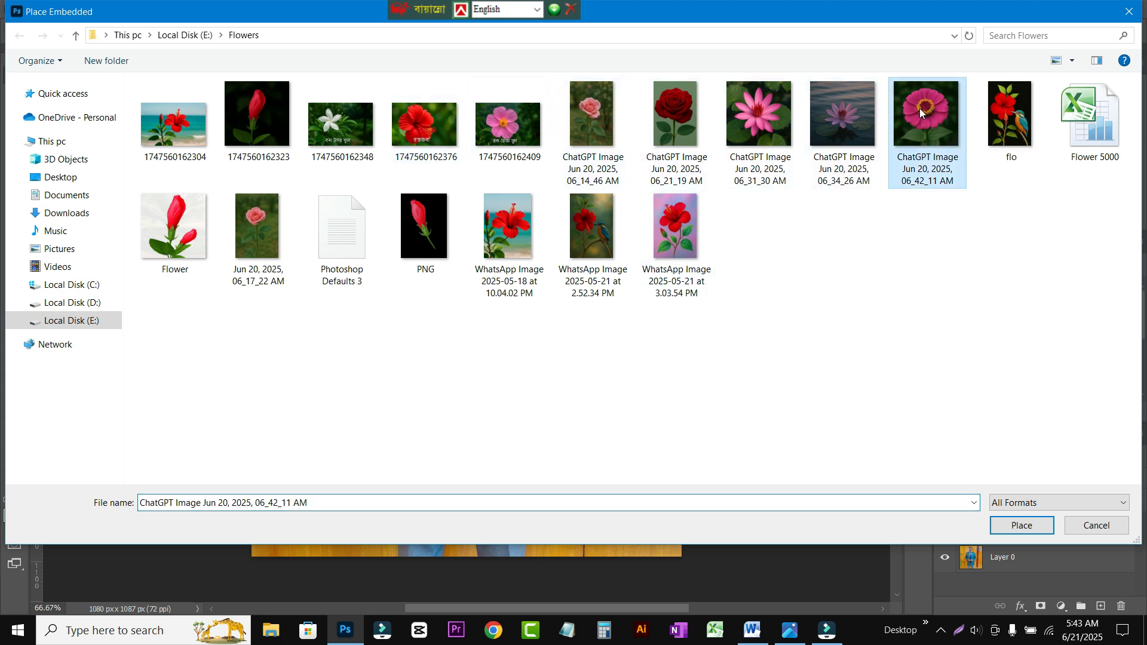
click(1022, 526)
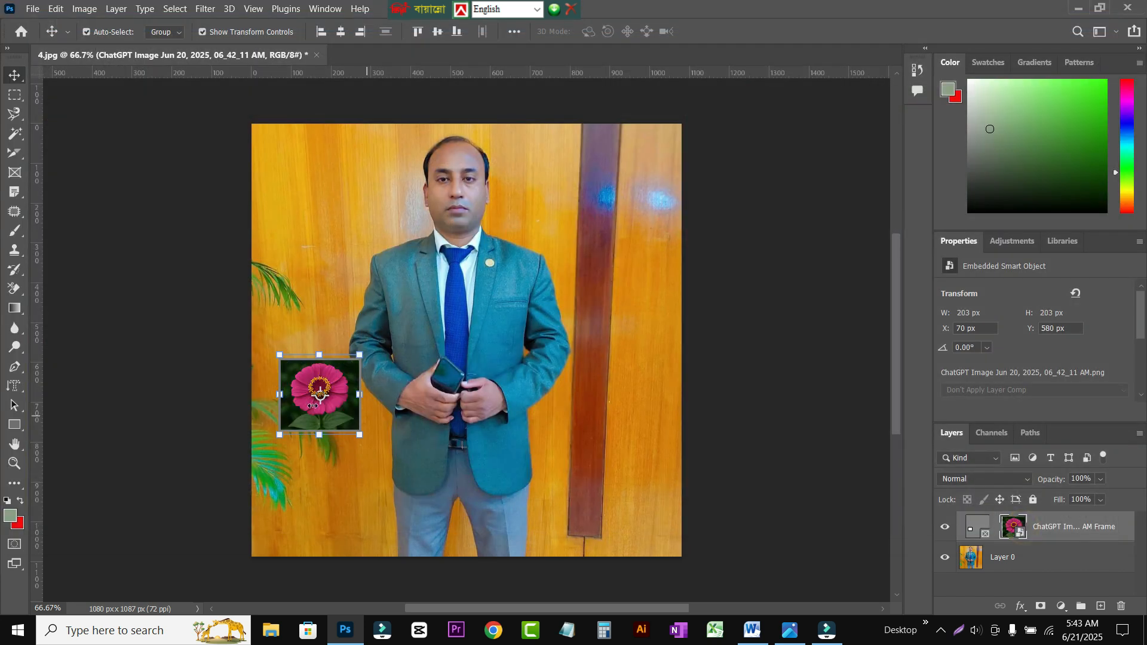
key(Return)
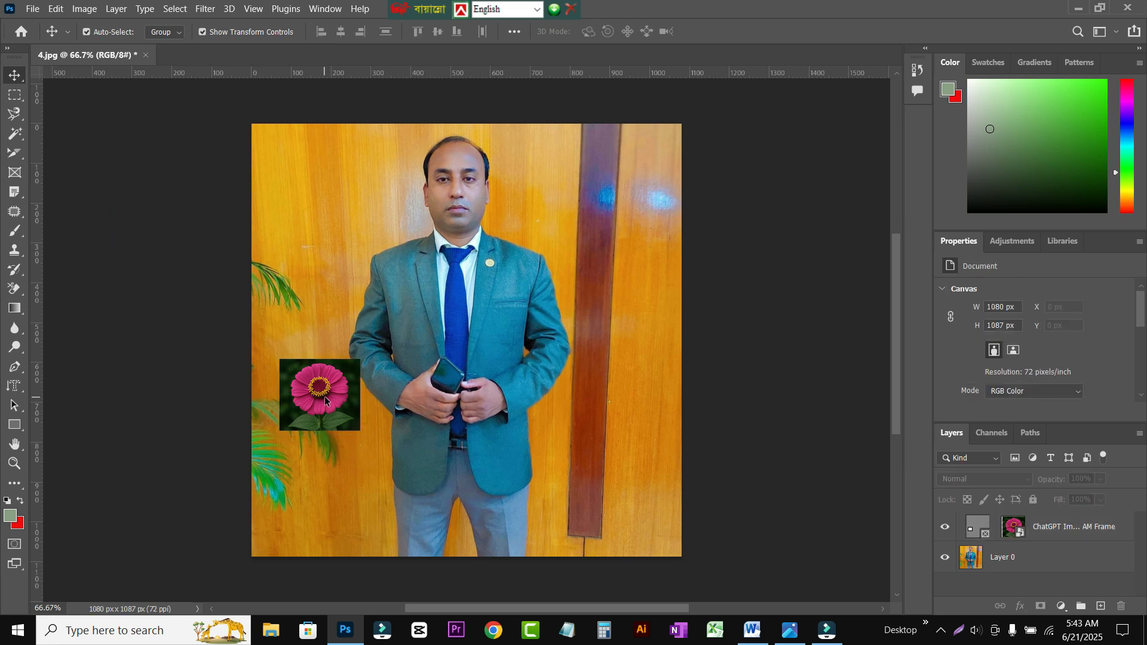
Step: Replace the frame's content with the embedded rose image ChatGPT Image Jun 20, 2025, 06_21_19 AM and shift it down within the frame
click(1014, 528)
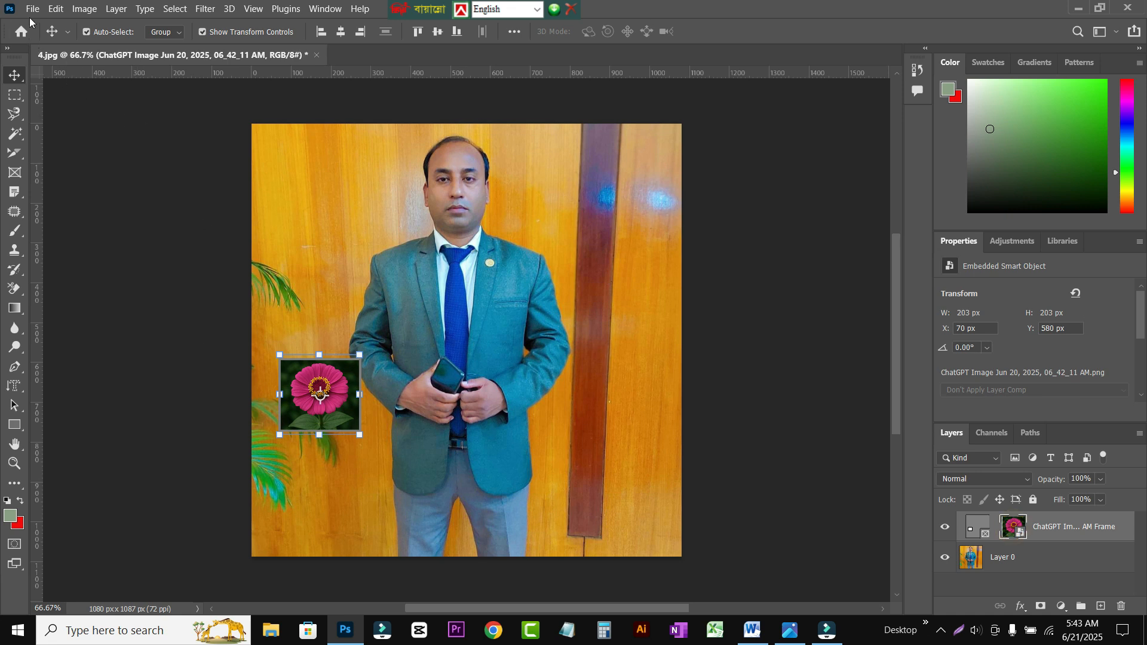
click(32, 9)
click(77, 288)
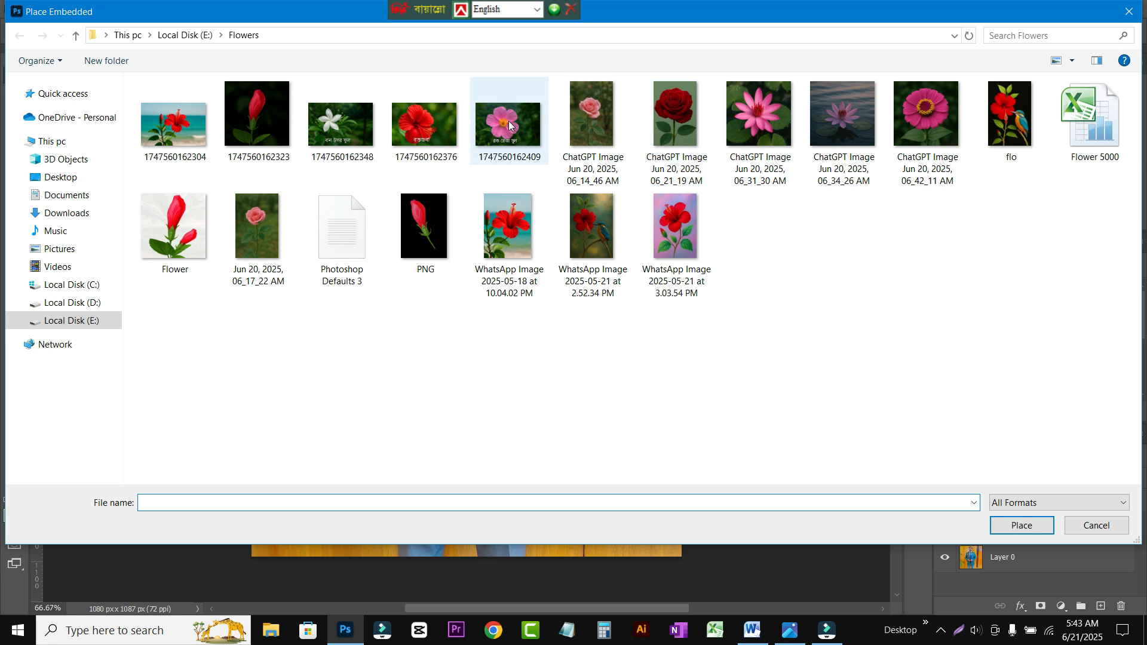
click(675, 119)
click(1021, 529)
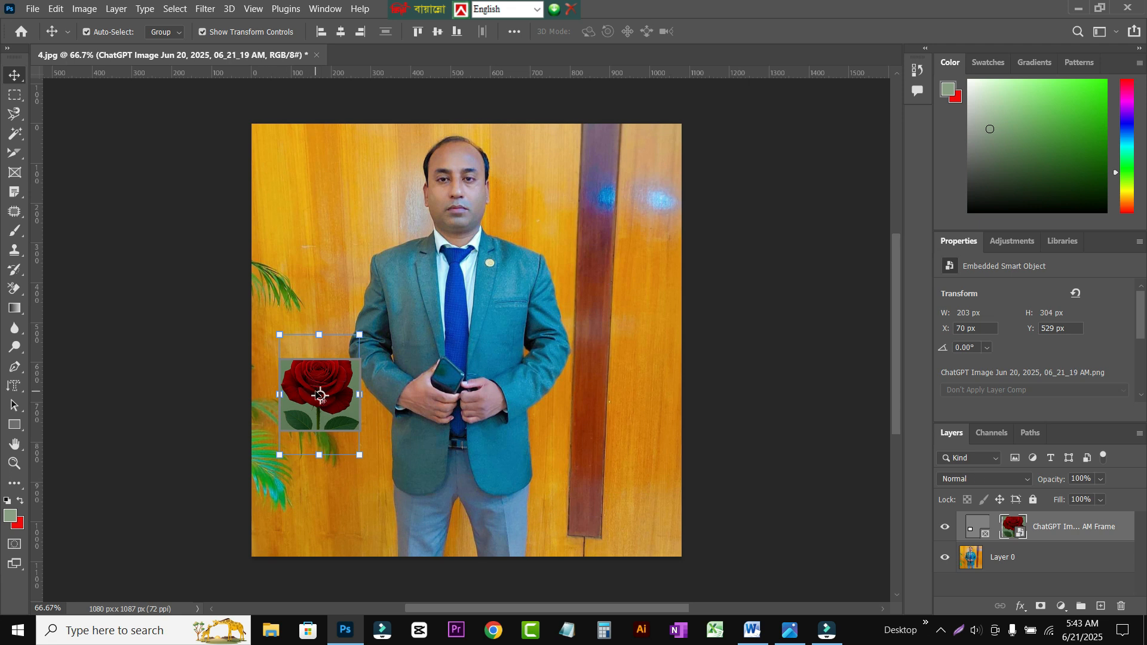
drag(316, 388, 313, 404)
click(138, 213)
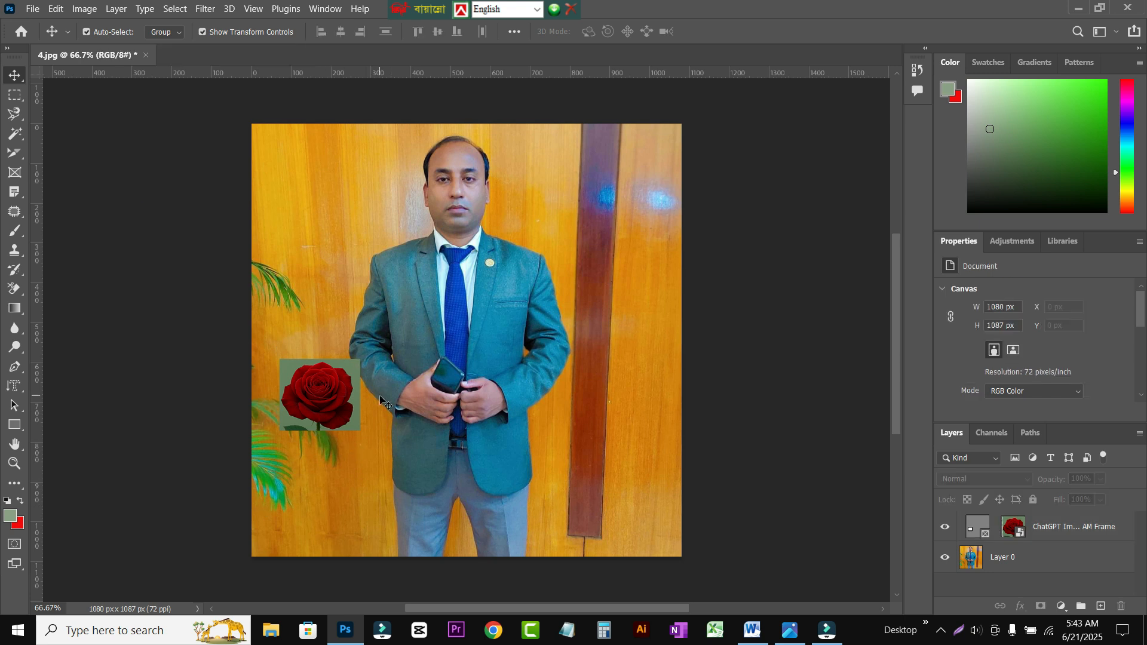
Step: Move the rose frame to the photo's lower-left corner at X 0 px and nudge it down to Y 900 px
drag(322, 395, 292, 526)
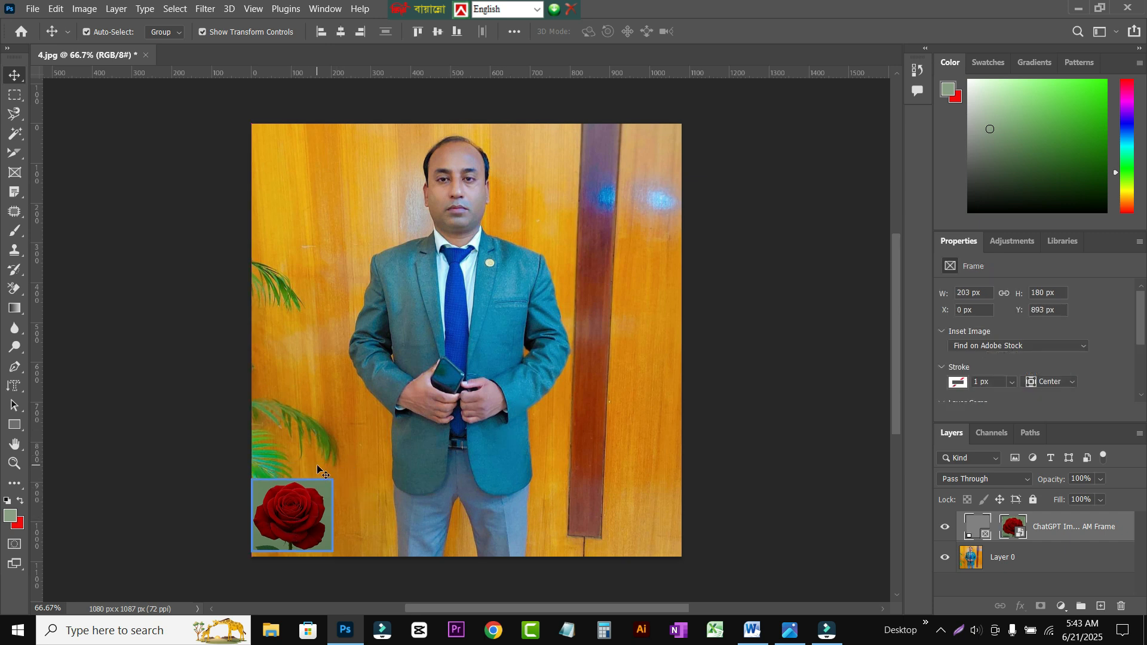
key(Down)
key(Down)
key(Down)
key(Down)
key(Down)
key(Down)
key(Down)
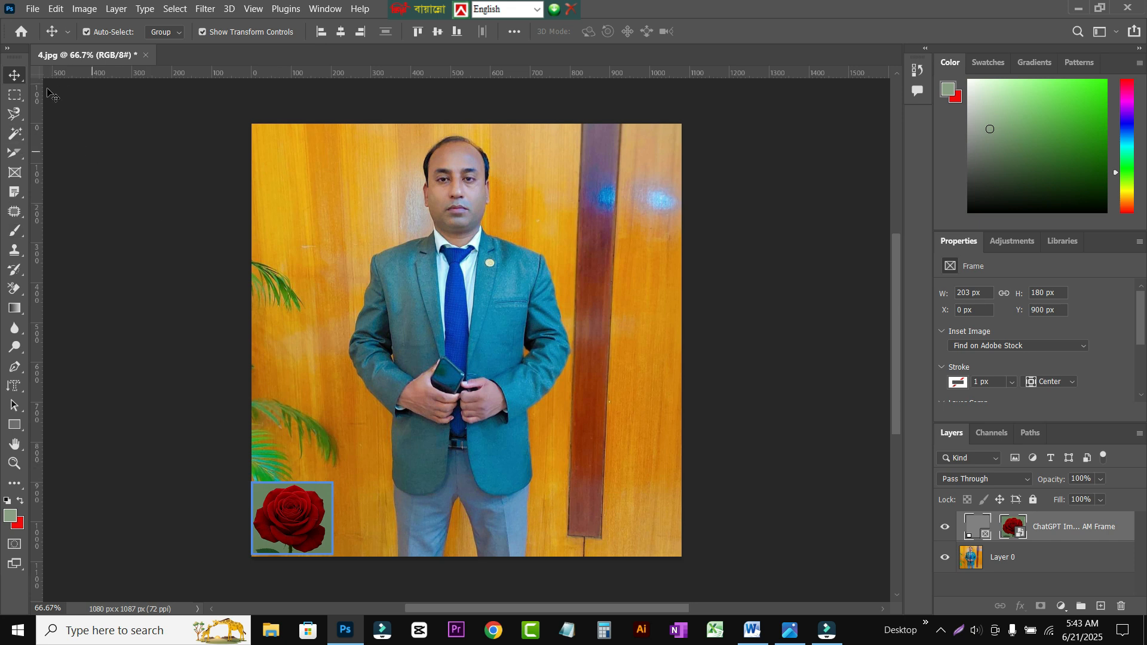
click(28, 10)
click(265, 232)
click(33, 9)
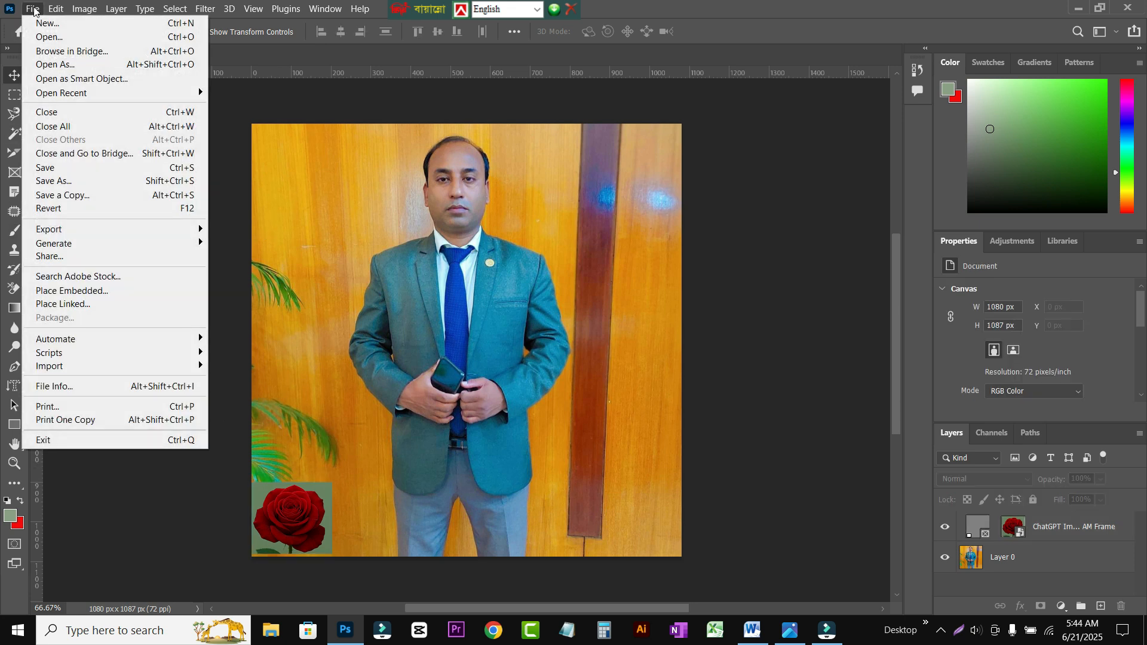
click(72, 291)
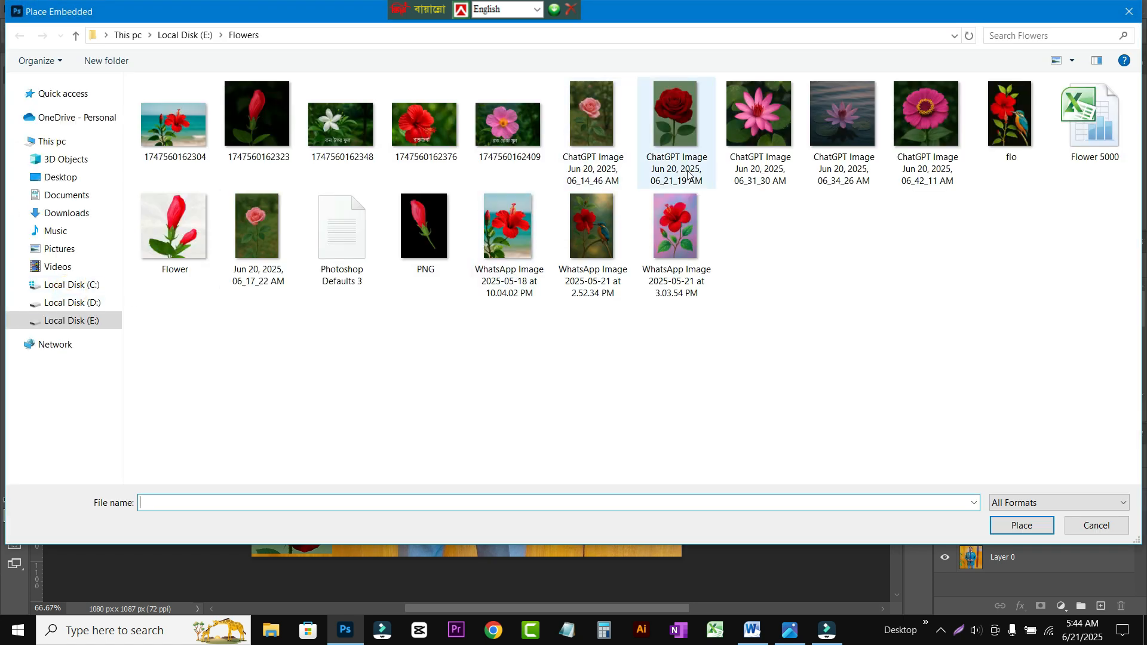
click(512, 126)
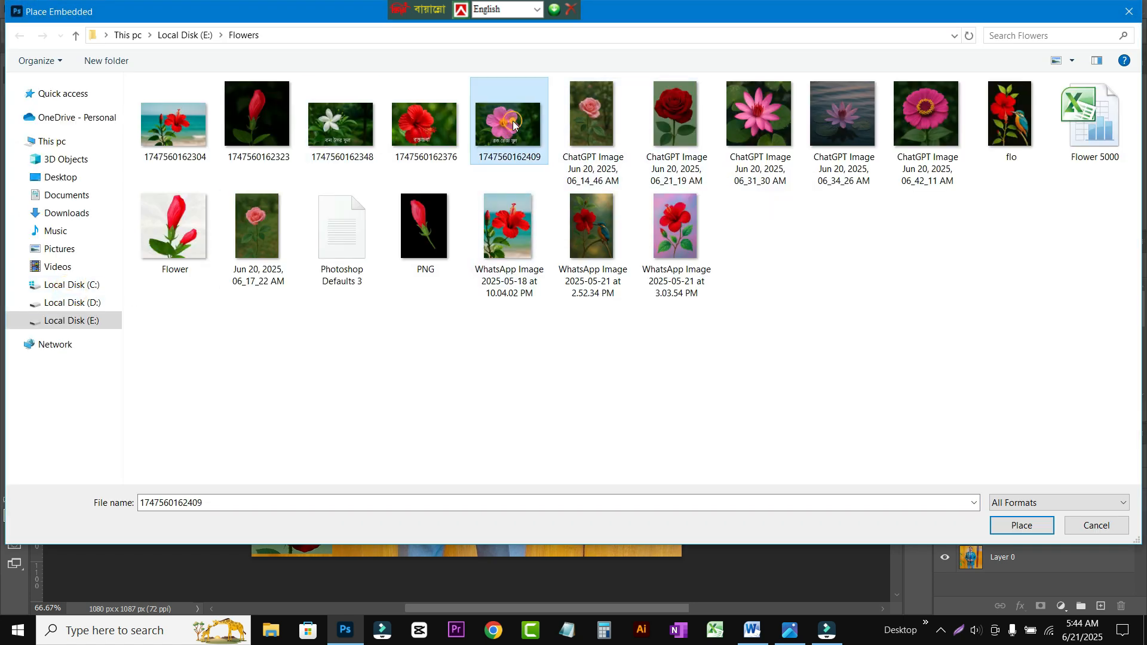
double_click(513, 124)
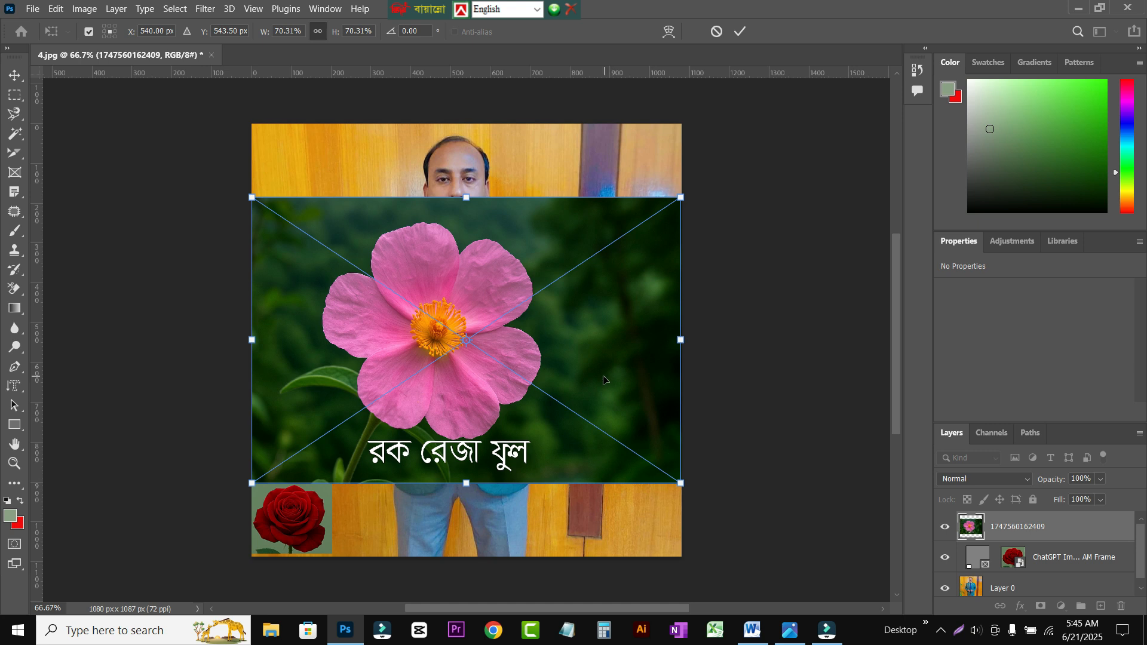
key(Return)
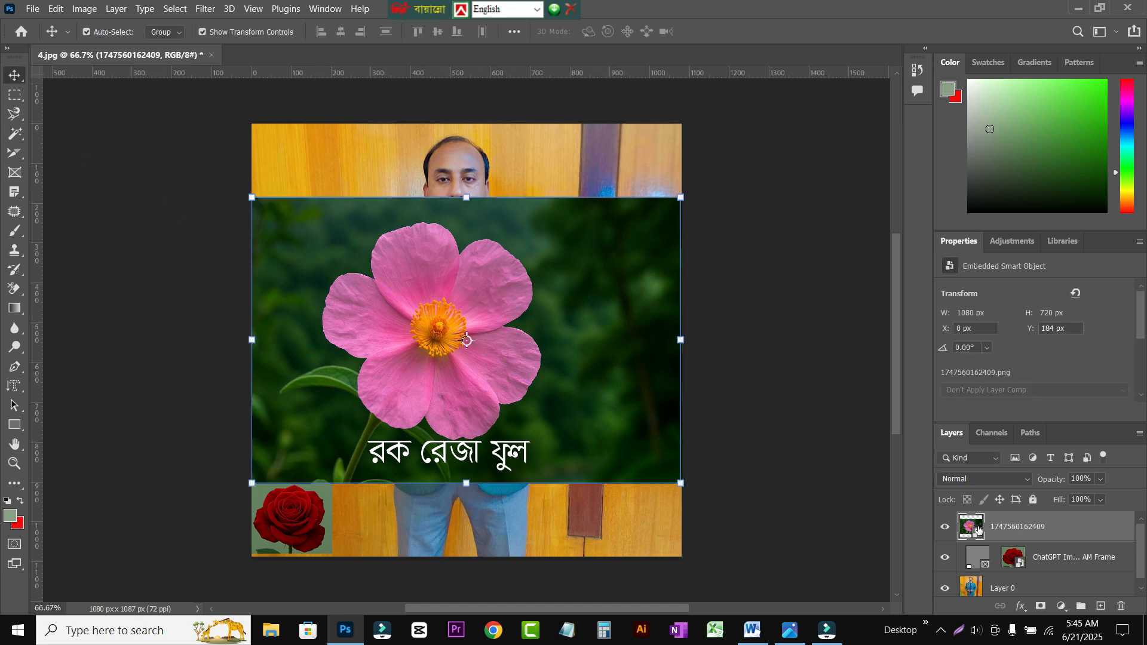
Step: Mask the pink flower image with a circular frame about 487 by 487 px and shift the image inside to about X 60 px, Y 223 px
click(13, 174)
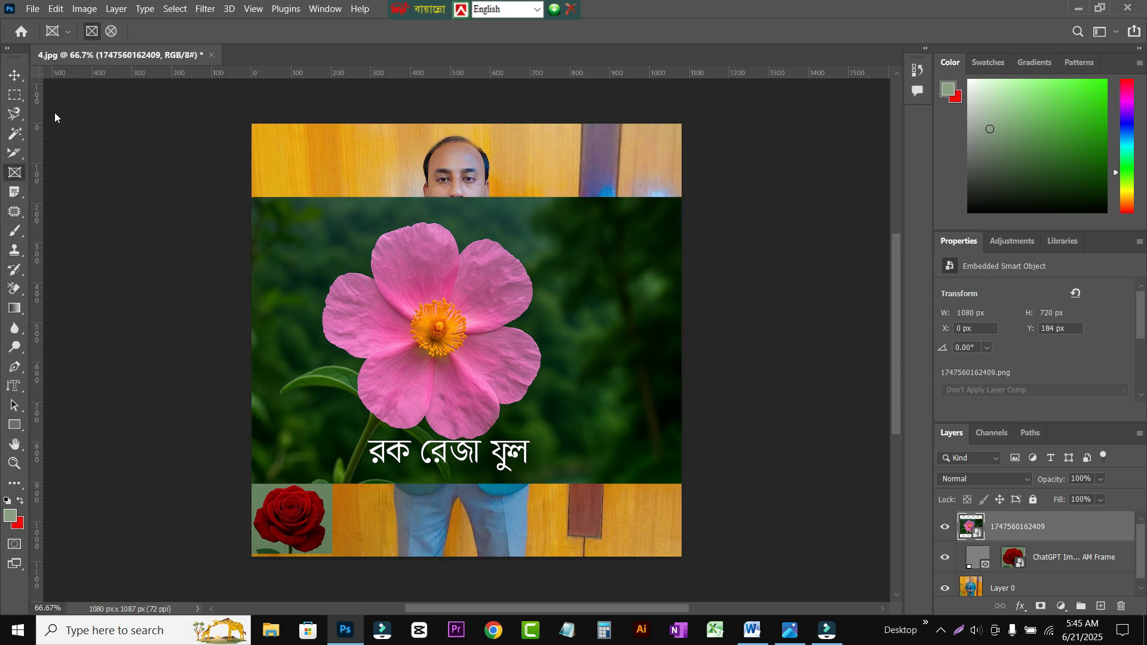
click(110, 33)
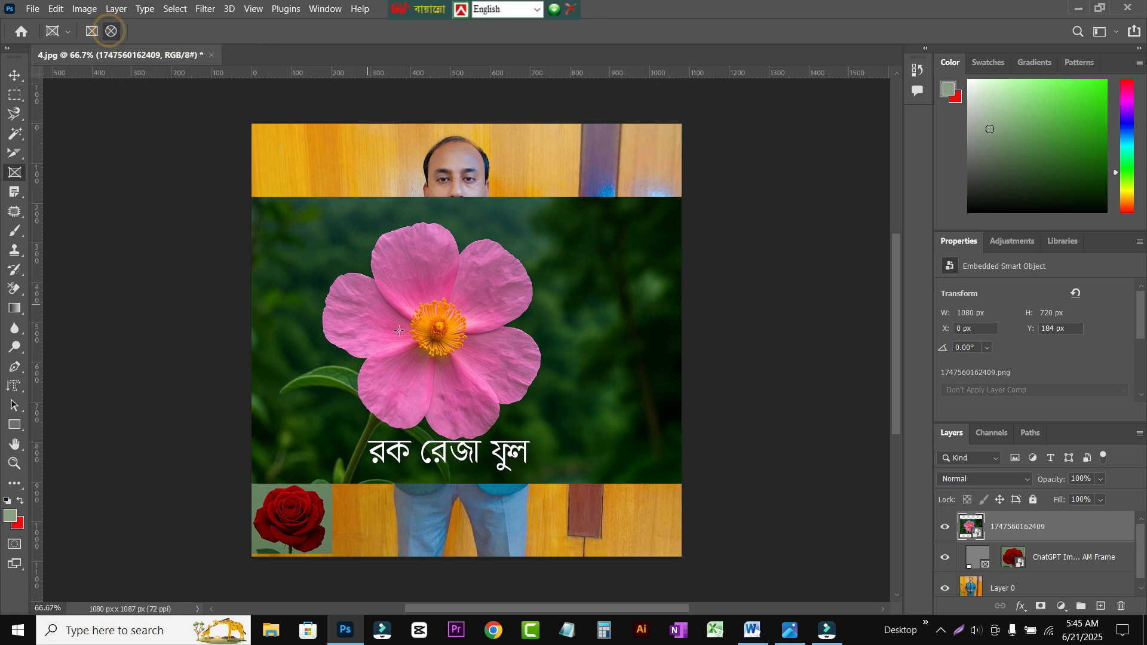
drag(363, 260, 618, 453)
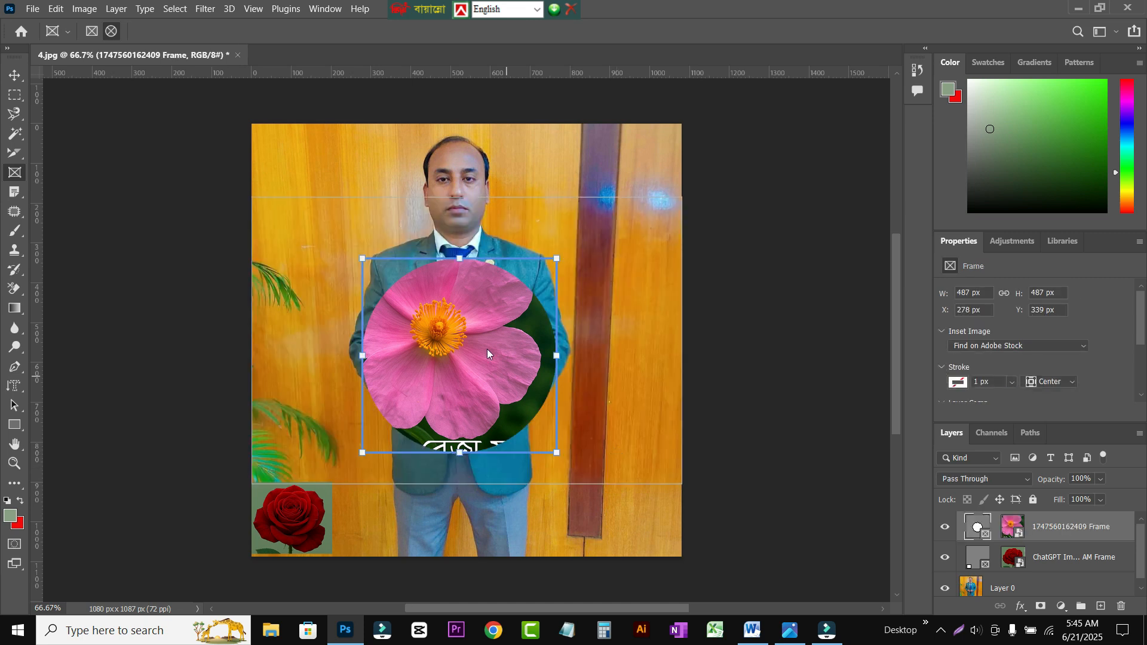
drag(446, 314, 466, 328)
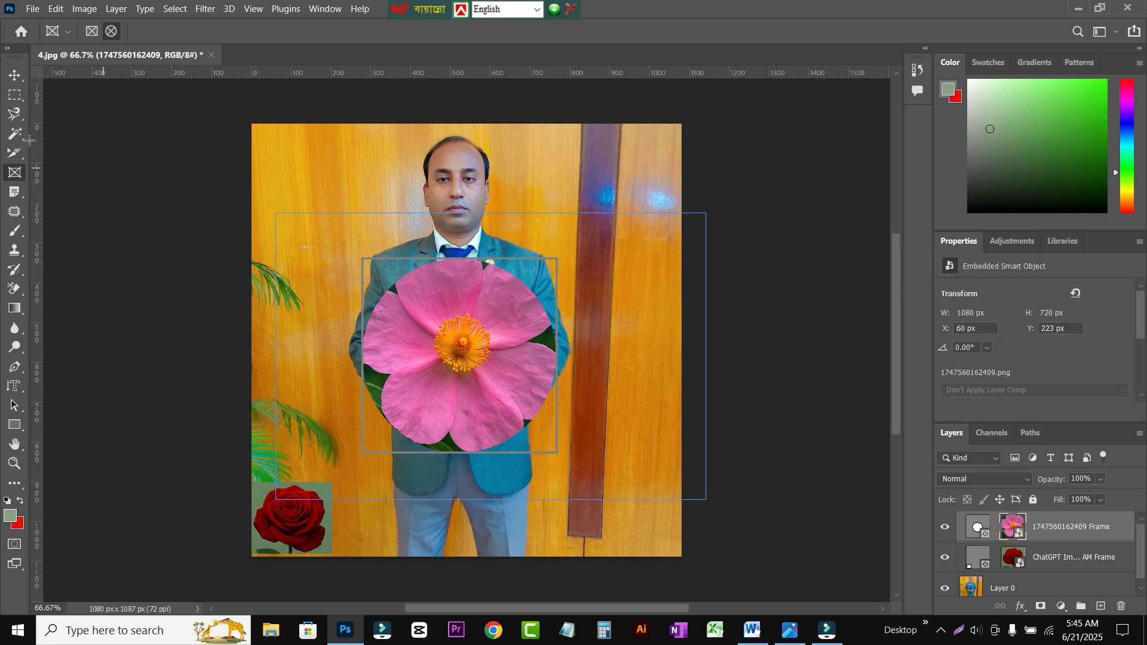
click(16, 74)
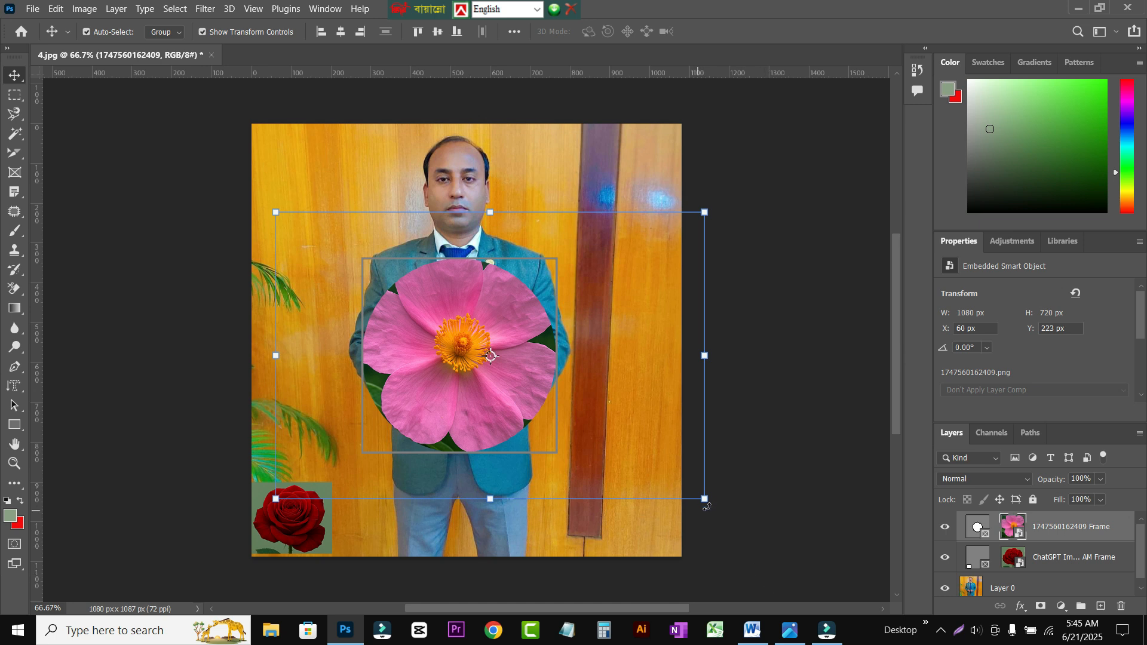
Step: Scale the pink flower image inside the circular frame to about 731 by 487 px, centre it in the circle, and deselect it
drag(705, 498, 549, 396)
drag(417, 326, 472, 373)
drag(471, 442, 474, 452)
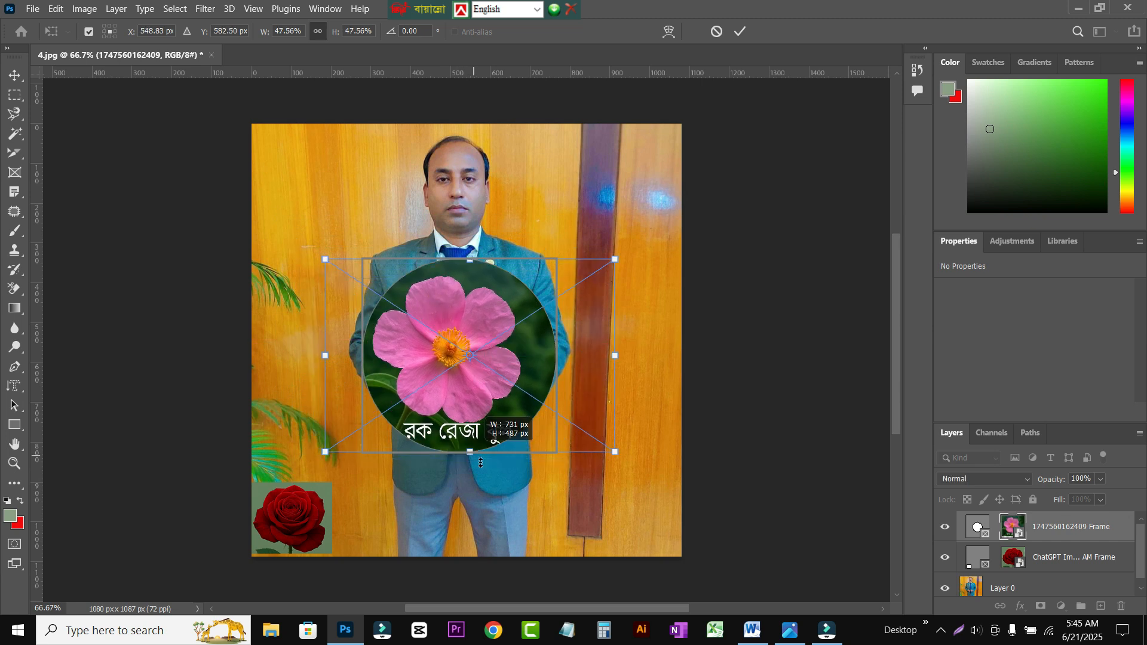
click(500, 378)
click(653, 422)
click(163, 245)
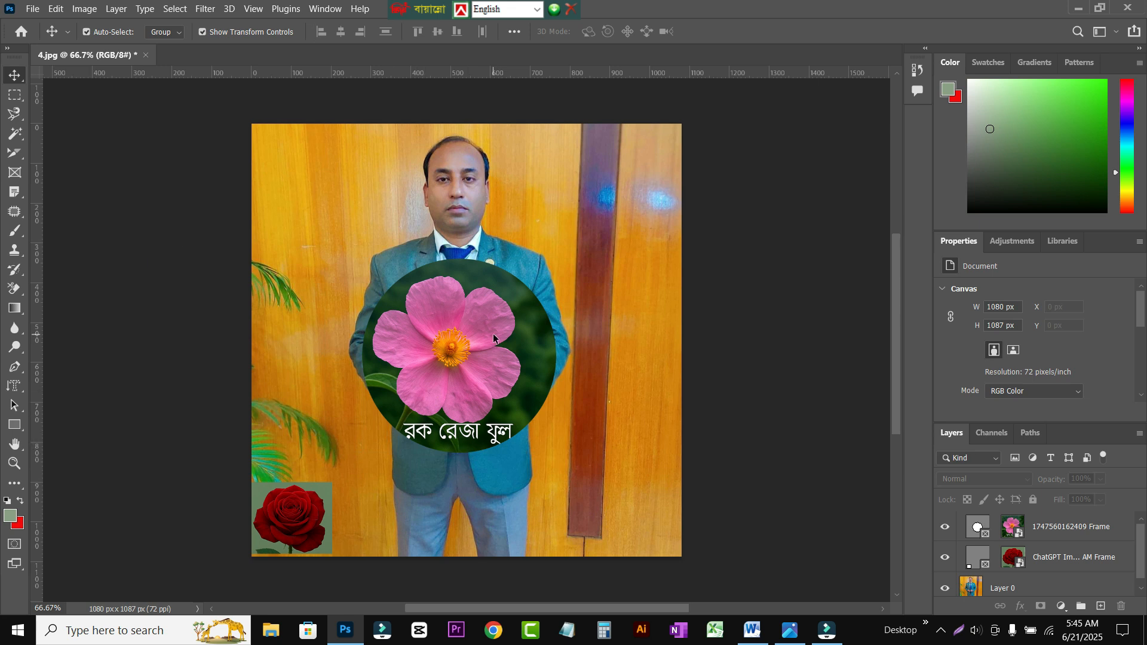
Step: Scale the circular flower frame with its content to about 285 by 285 px and move it near the photo's lower-right corner, about X 763 px, Y 795 px
click(473, 347)
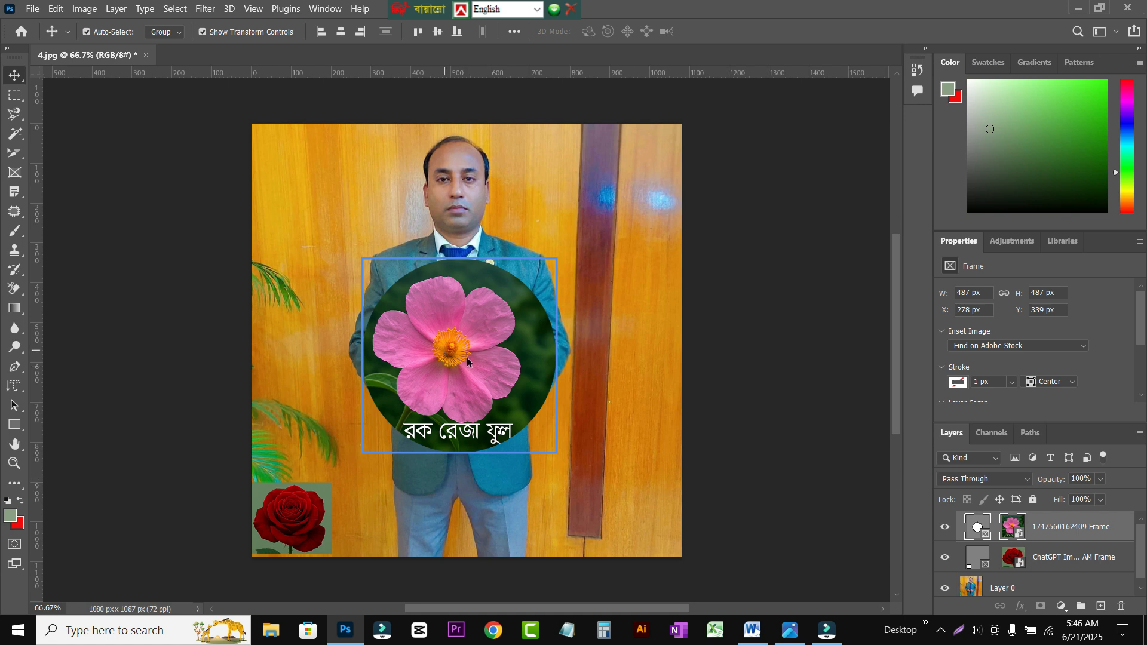
drag(474, 333, 502, 363)
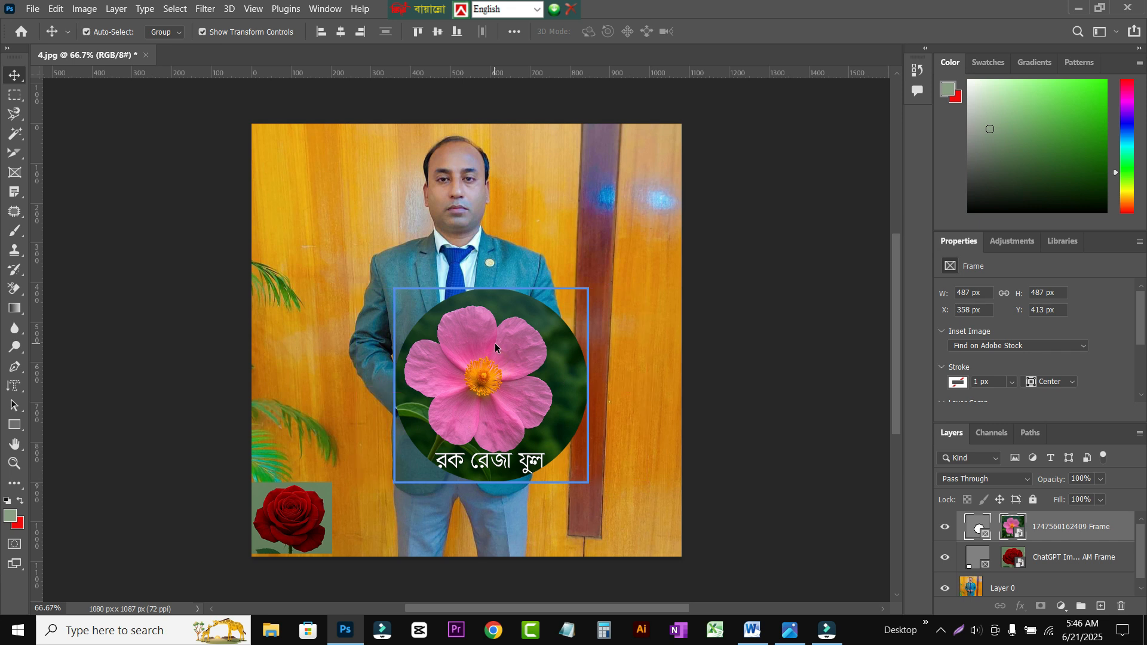
key(ctrl+t)
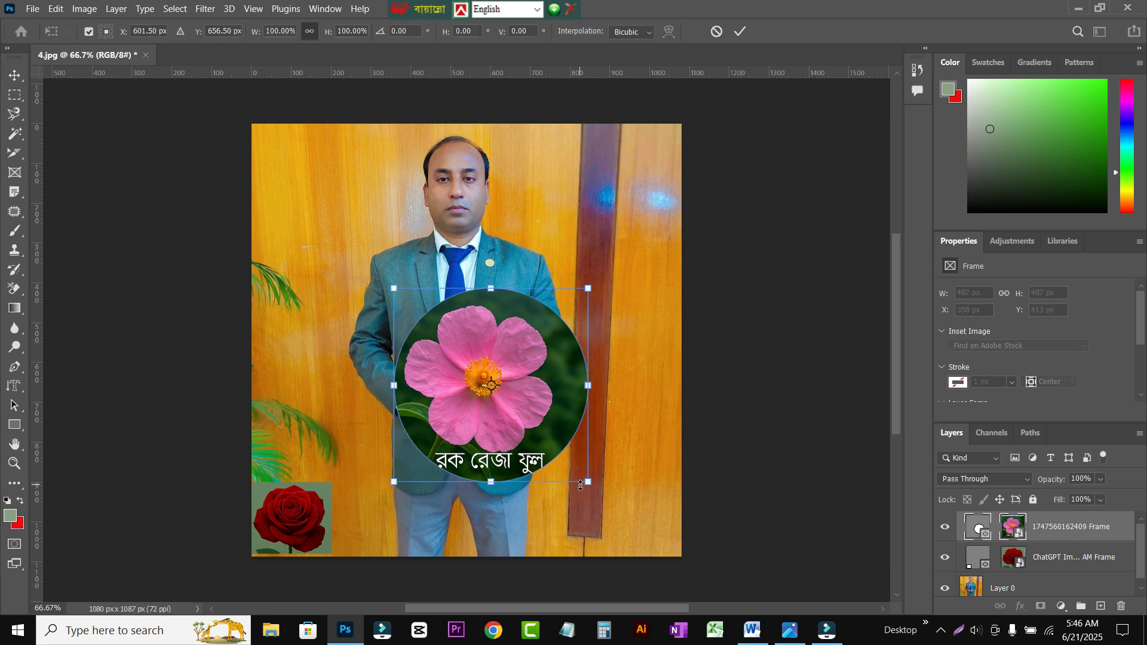
drag(588, 482, 508, 400)
drag(451, 345, 595, 499)
drag(452, 357, 611, 508)
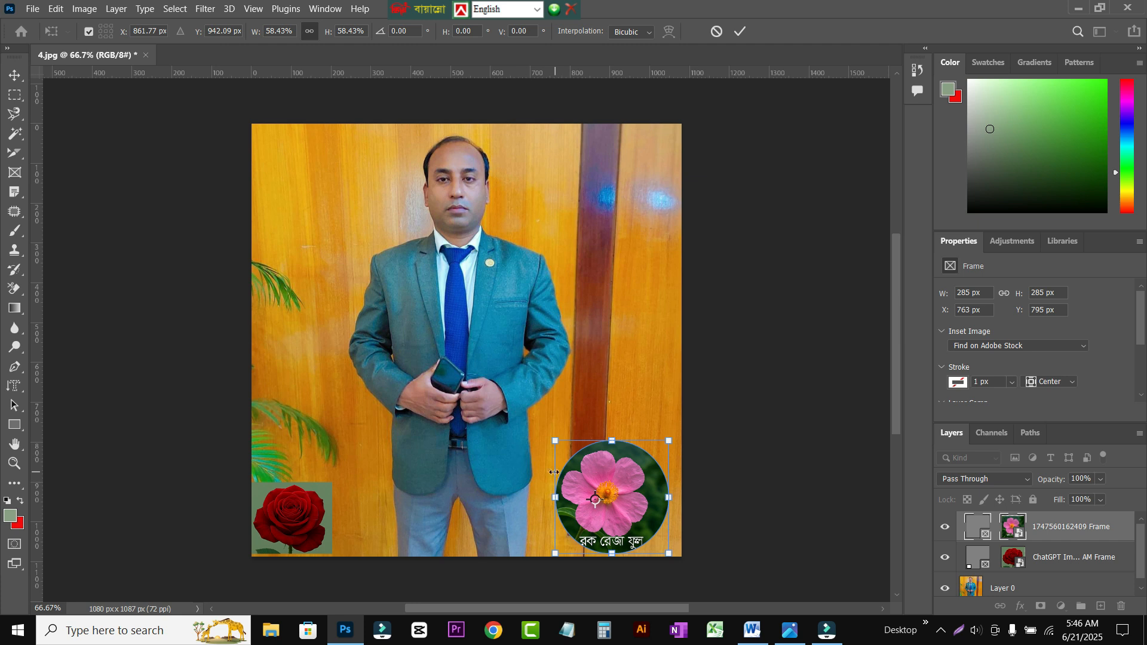
click(14, 76)
click(504, 540)
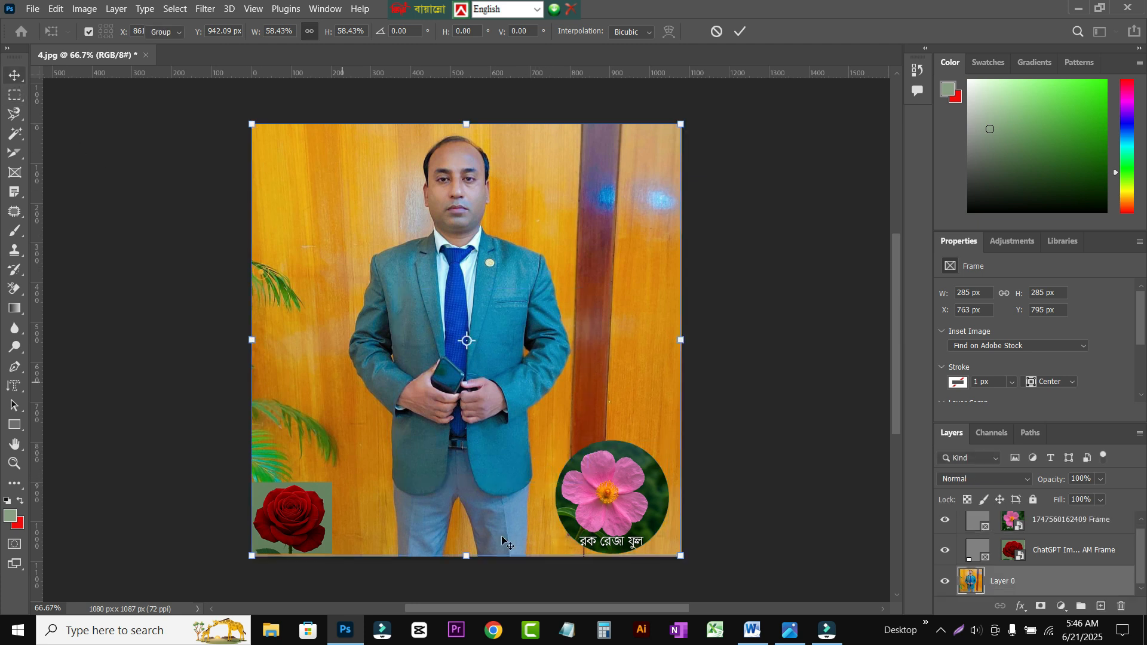
Step: Nudge the pink flower image inside its circular frame right and down to X 721 px, Y 802 px, and deselect it
click(610, 507)
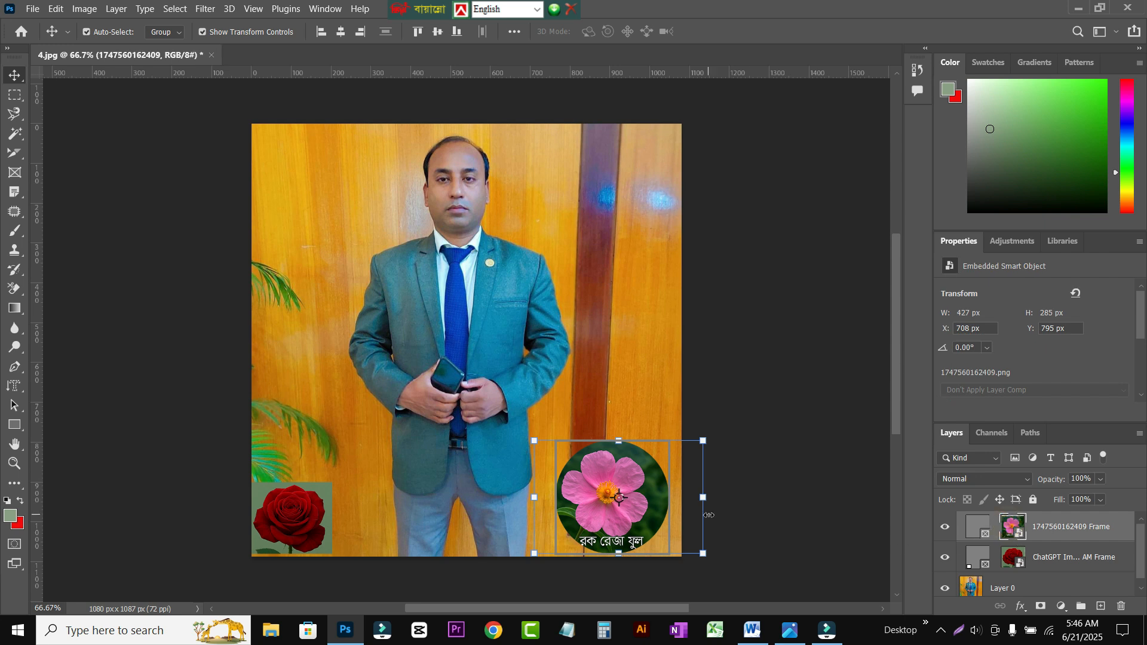
key(Right)
key(Right)
key(Right)
key(Right)
key(Right)
key(Right)
key(Right)
key(Right)
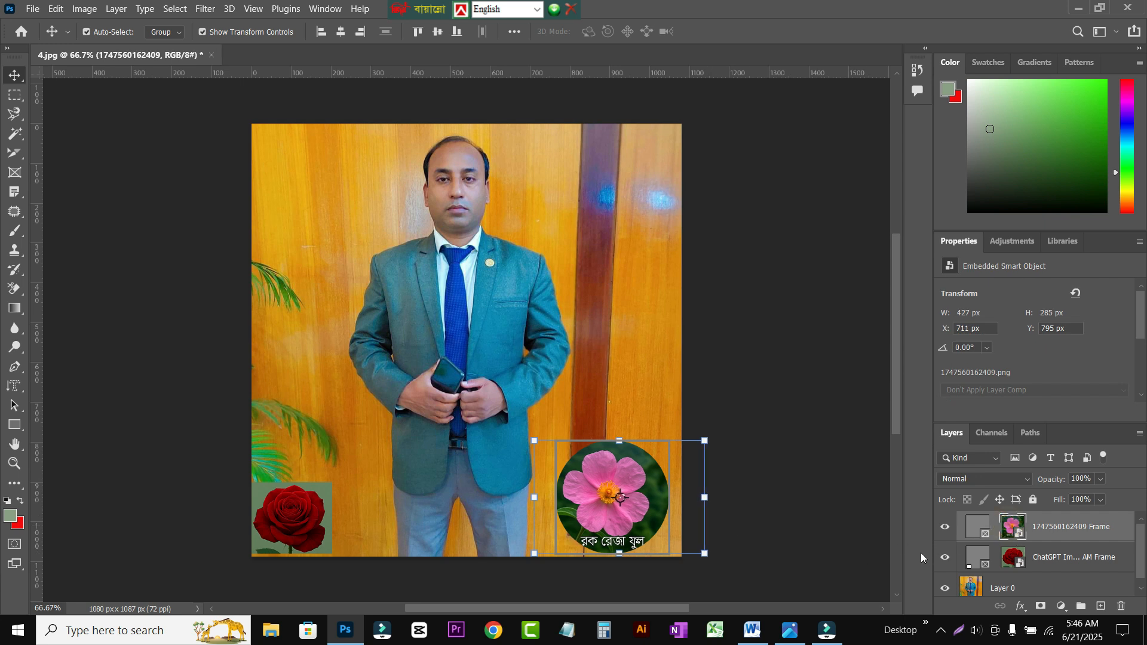
key(Right)
key(Right)
key(Right)
key(Right)
key(Right)
key(Down)
key(Down)
key(Down)
key(Down)
key(Down)
key(Down)
key(Down)
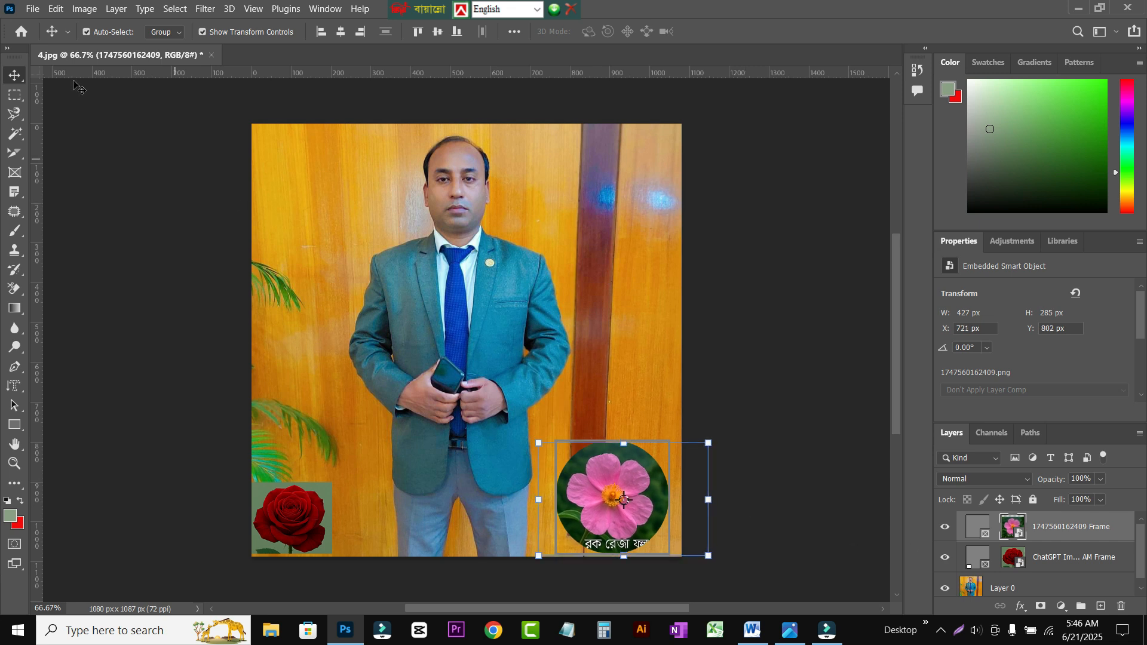
click(167, 289)
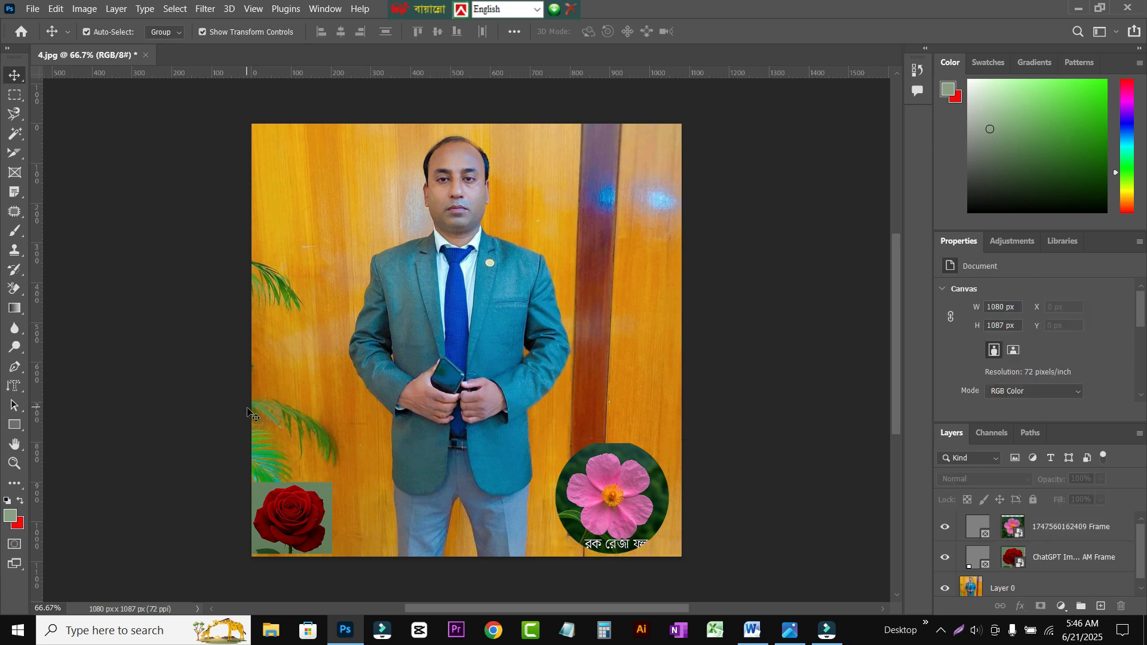
Step: Stretch the pink flower image upward inside its frame to about 309 px high and commit the transform
click(611, 459)
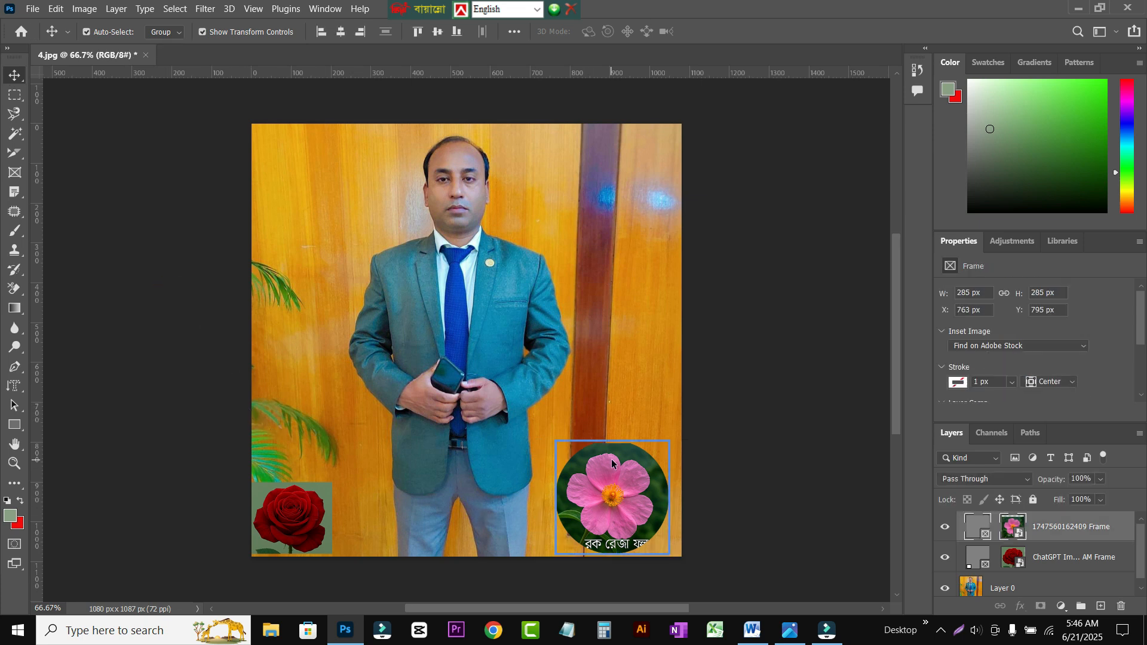
key(ctrl+t)
drag(624, 443, 622, 433)
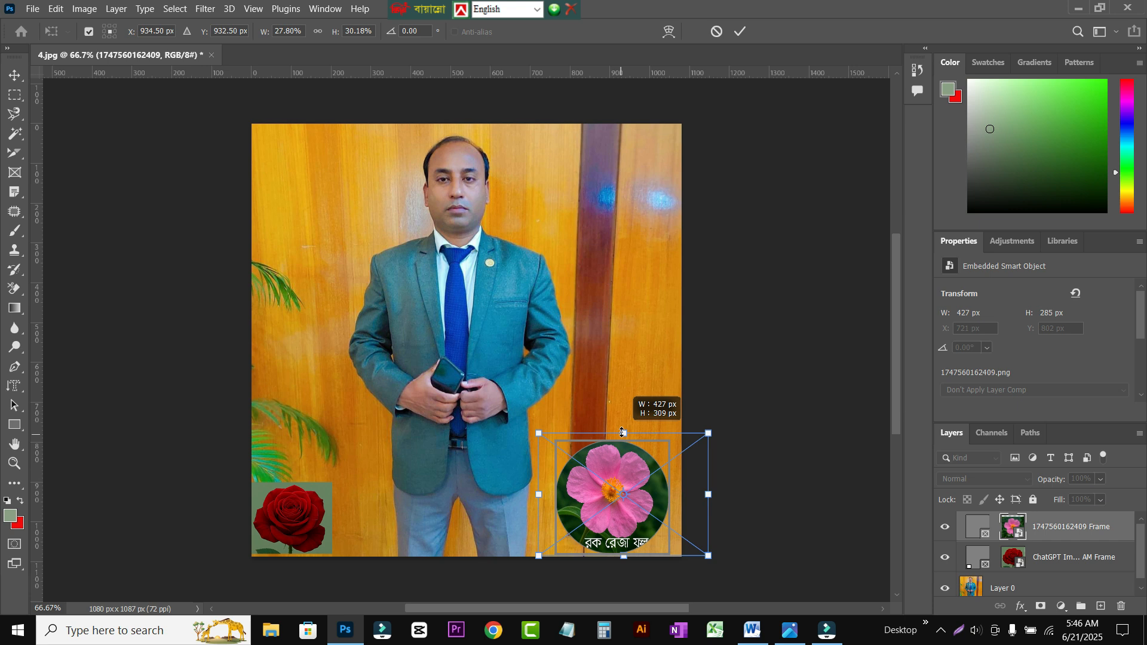
click(156, 207)
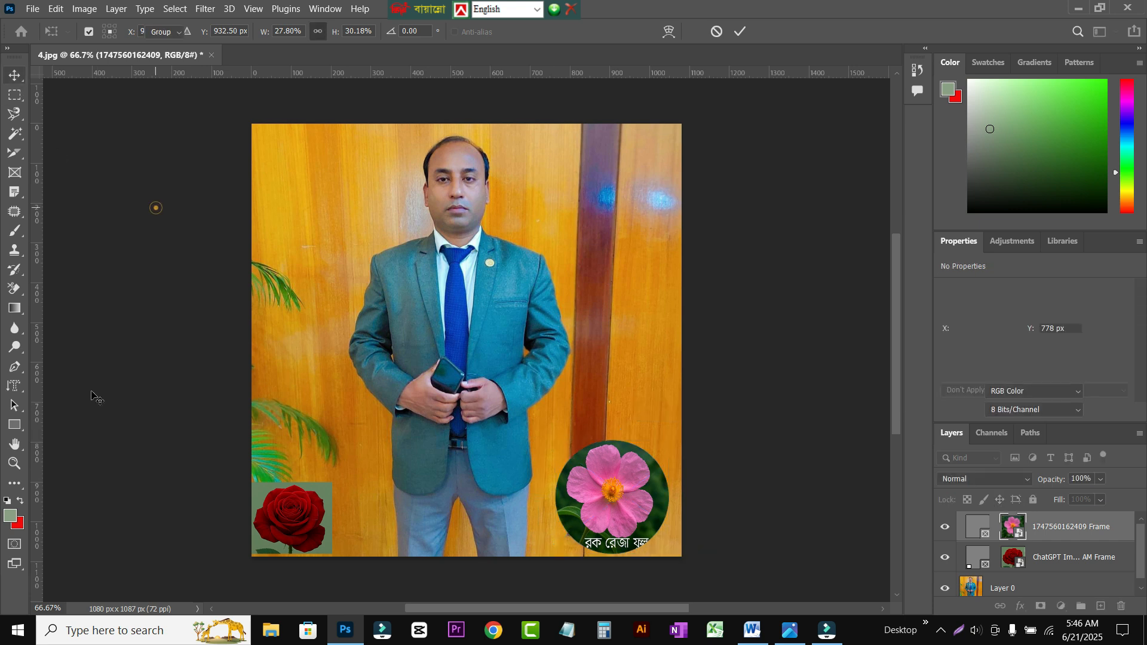
Step: Shrink the circular flower frame with its content toward the photo's lower-right corner to about 177 by 177 px and commit it
click(632, 469)
key(ctrl+t)
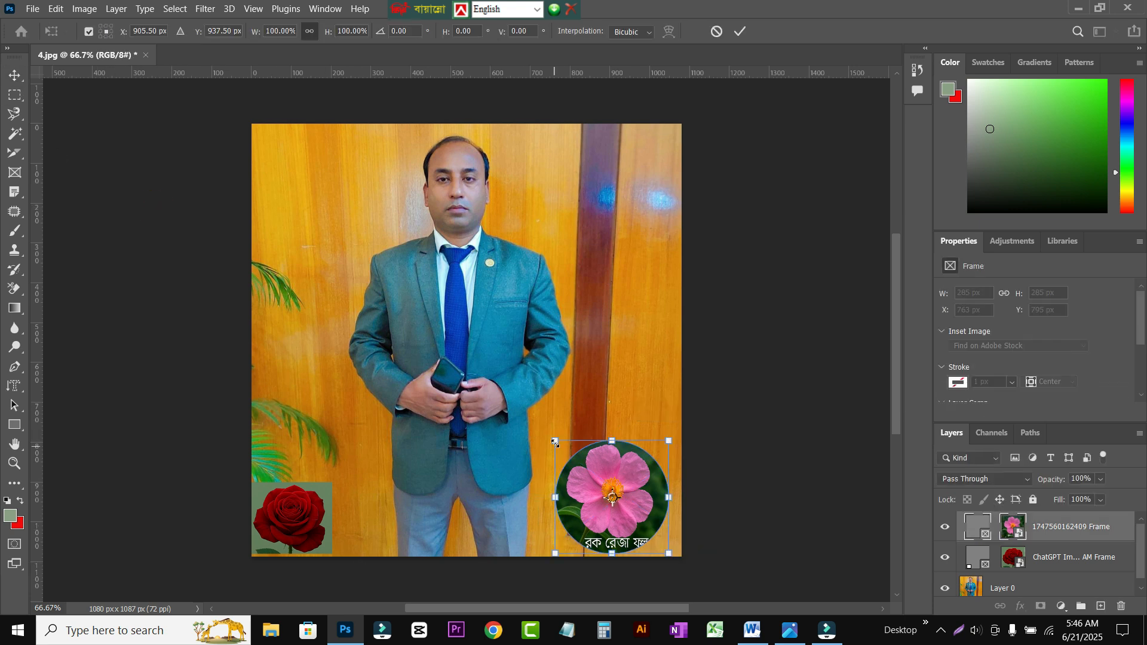
drag(556, 440, 598, 484)
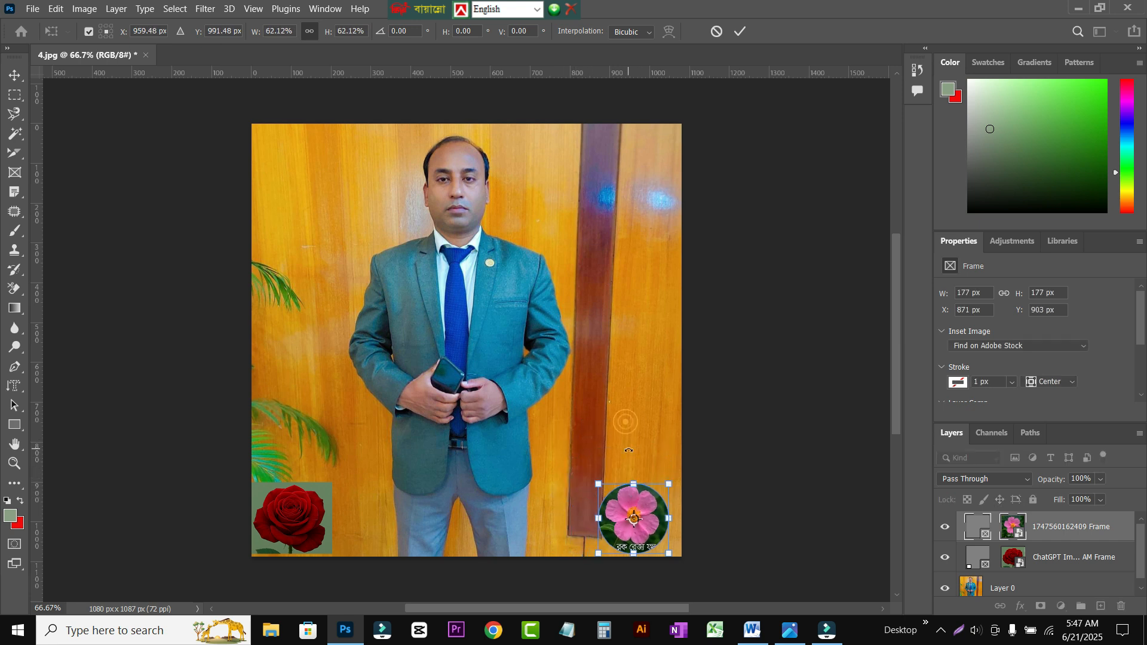
click(14, 74)
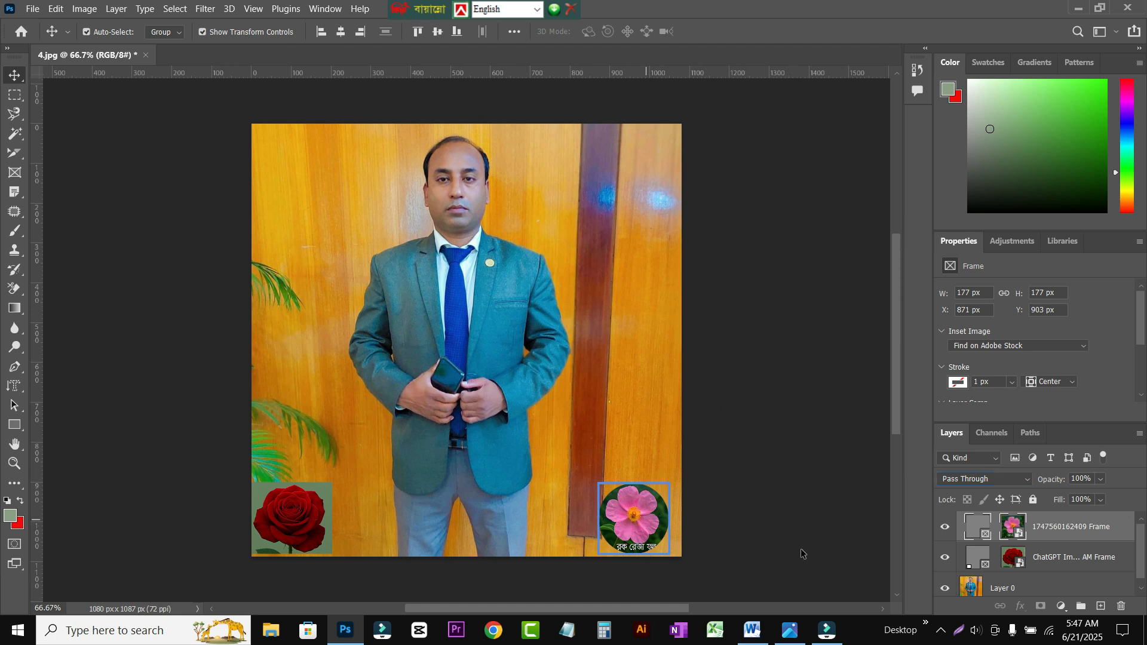
Step: Set the blend mode of the pink flower image inside the circular frame to Lighten and deselect it
click(1013, 529)
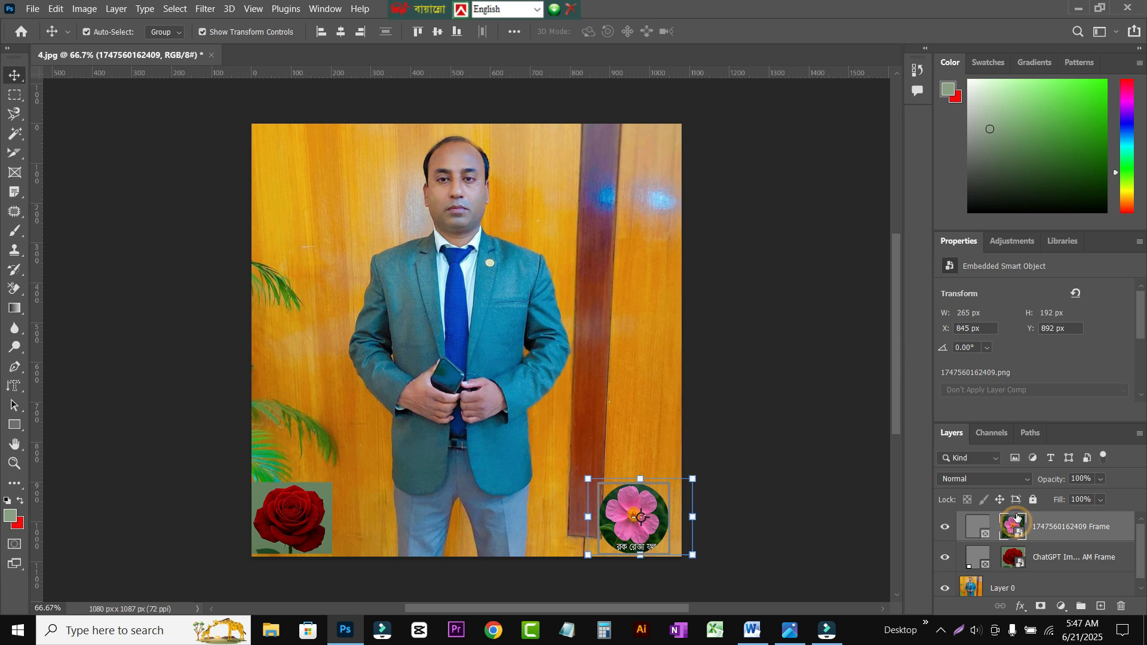
click(1027, 482)
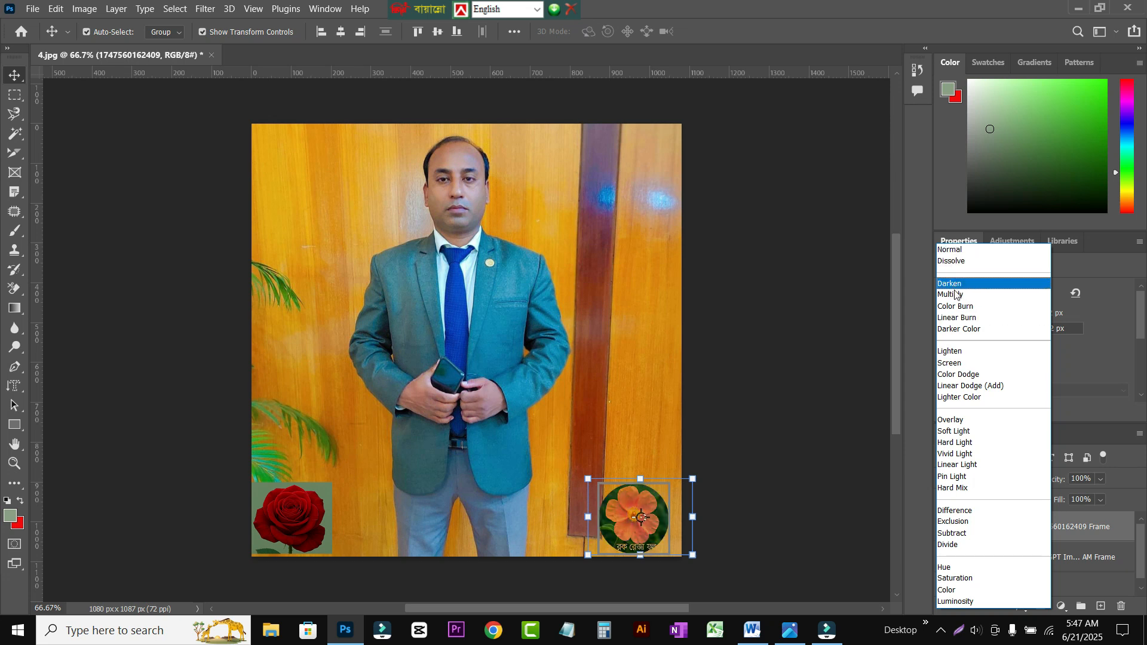
click(945, 354)
click(729, 466)
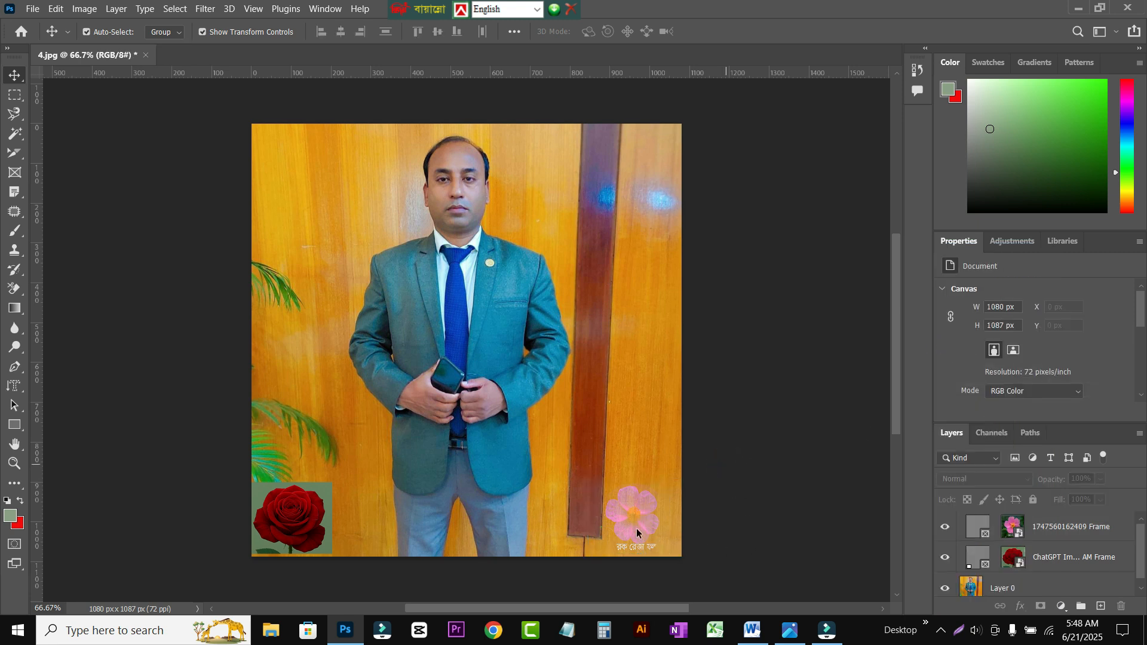
Step: Select the pink flower content of the circular frame again and set its blend mode to Normal
click(637, 513)
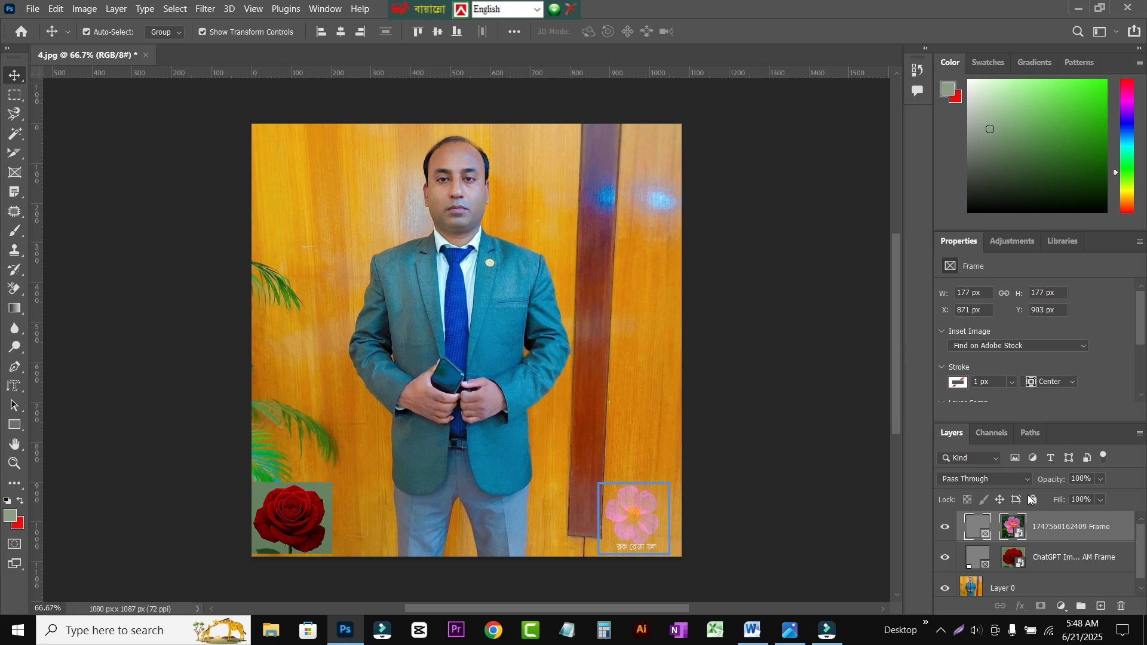
click(1014, 527)
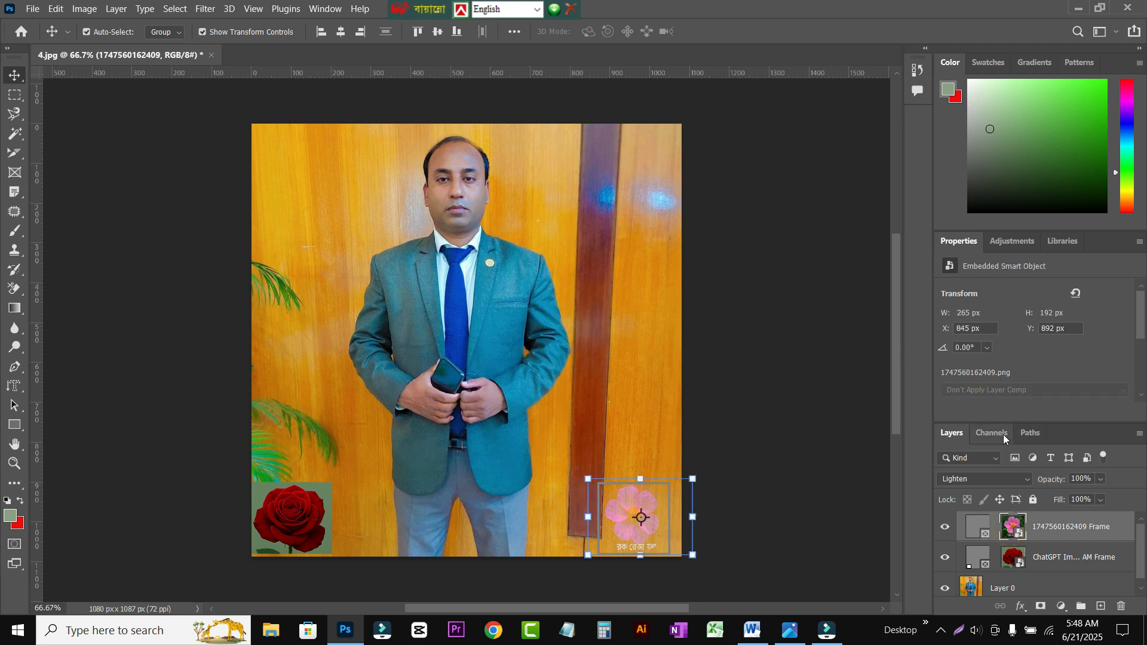
click(1023, 482)
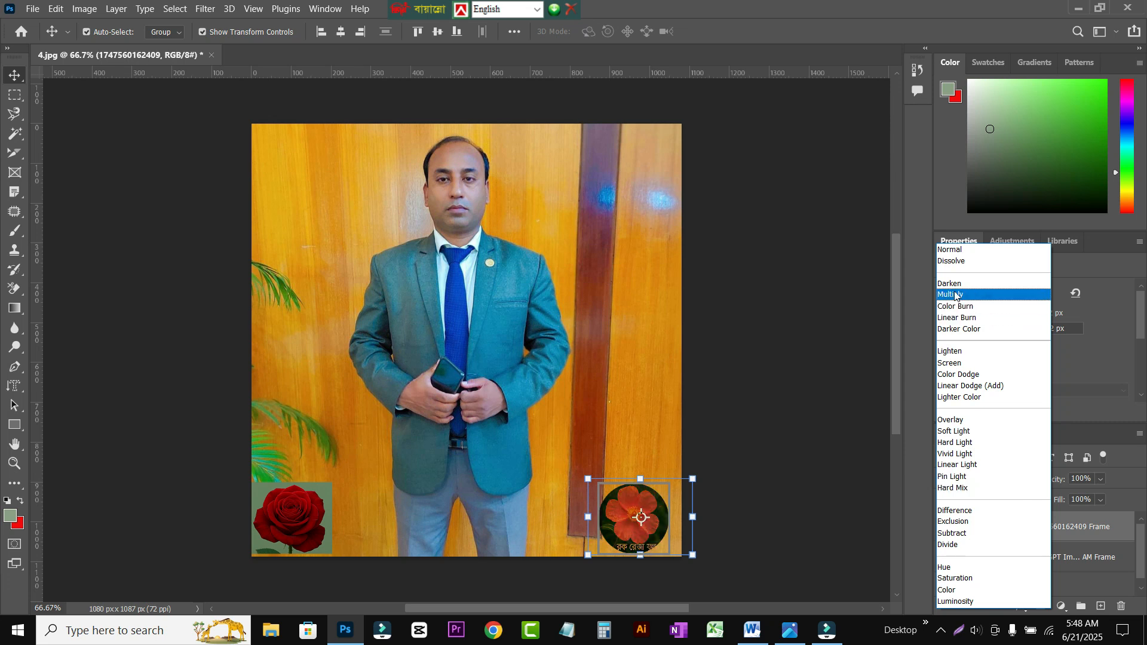
click(952, 251)
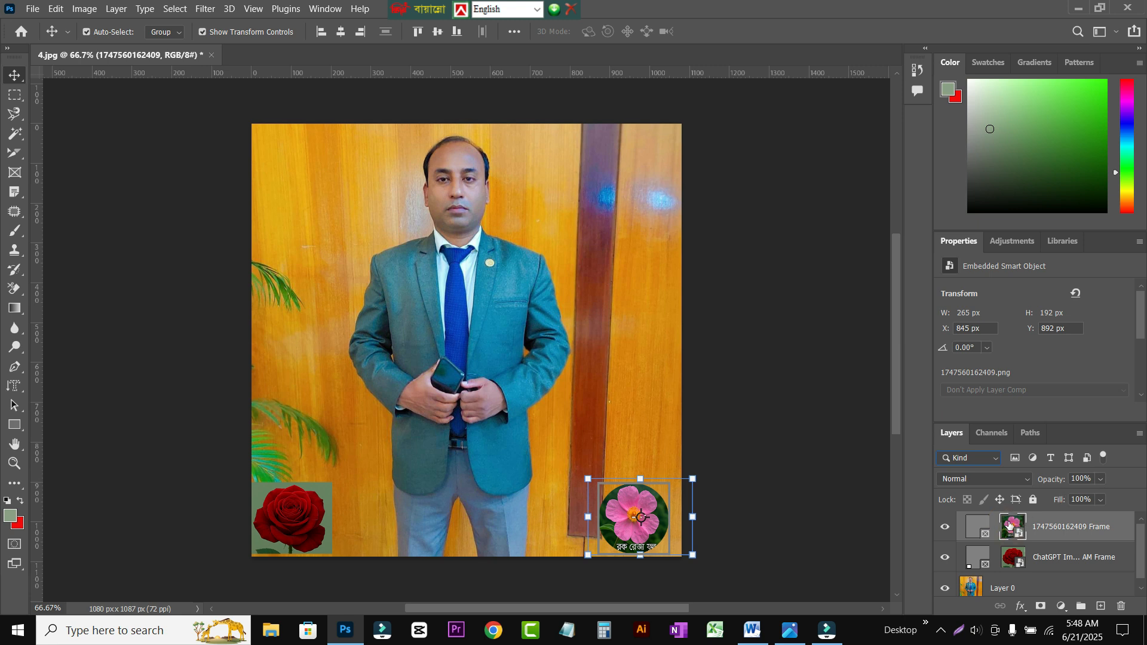
Step: Try the opacity and fill adjustments on the framed pink flower image, ending with both at 100%
click(1097, 480)
drag(1117, 496, 1136, 482)
click(1100, 501)
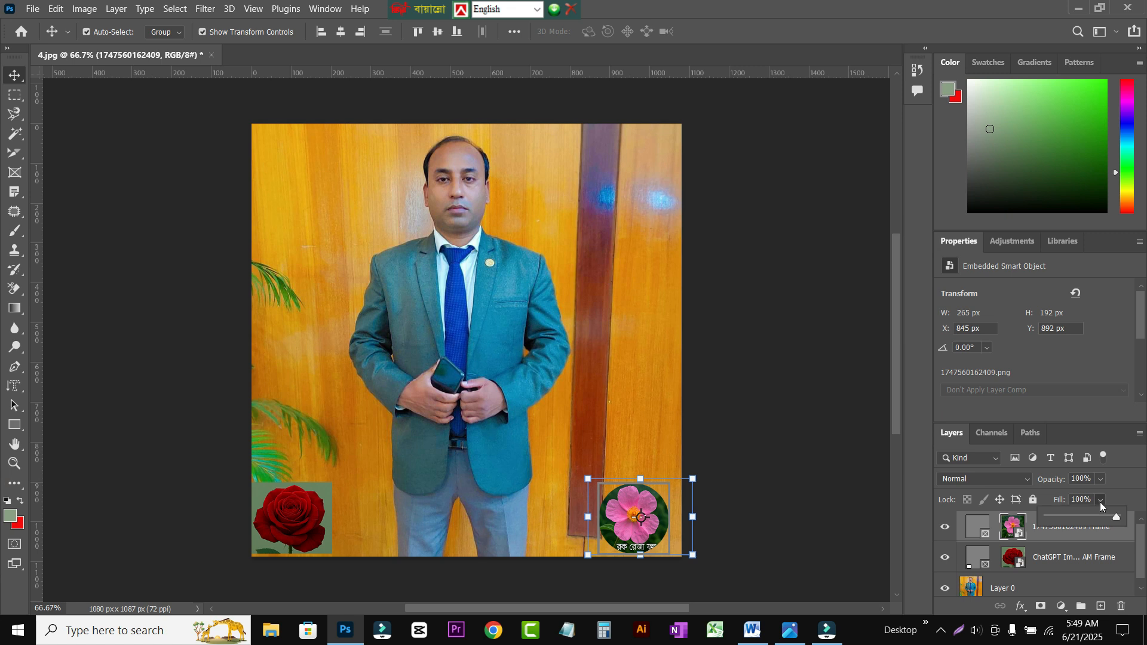
mouse_move(1116, 525)
mouse_down()
mouse_move(1069, 522)
mouse_move(1134, 521)
mouse_up()
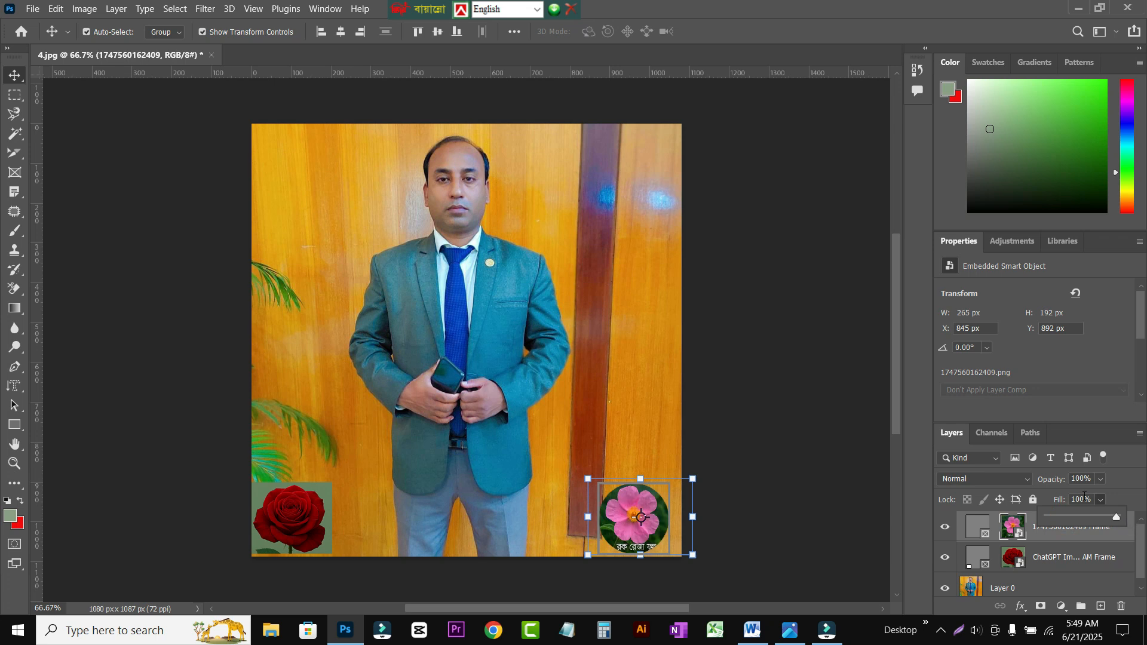